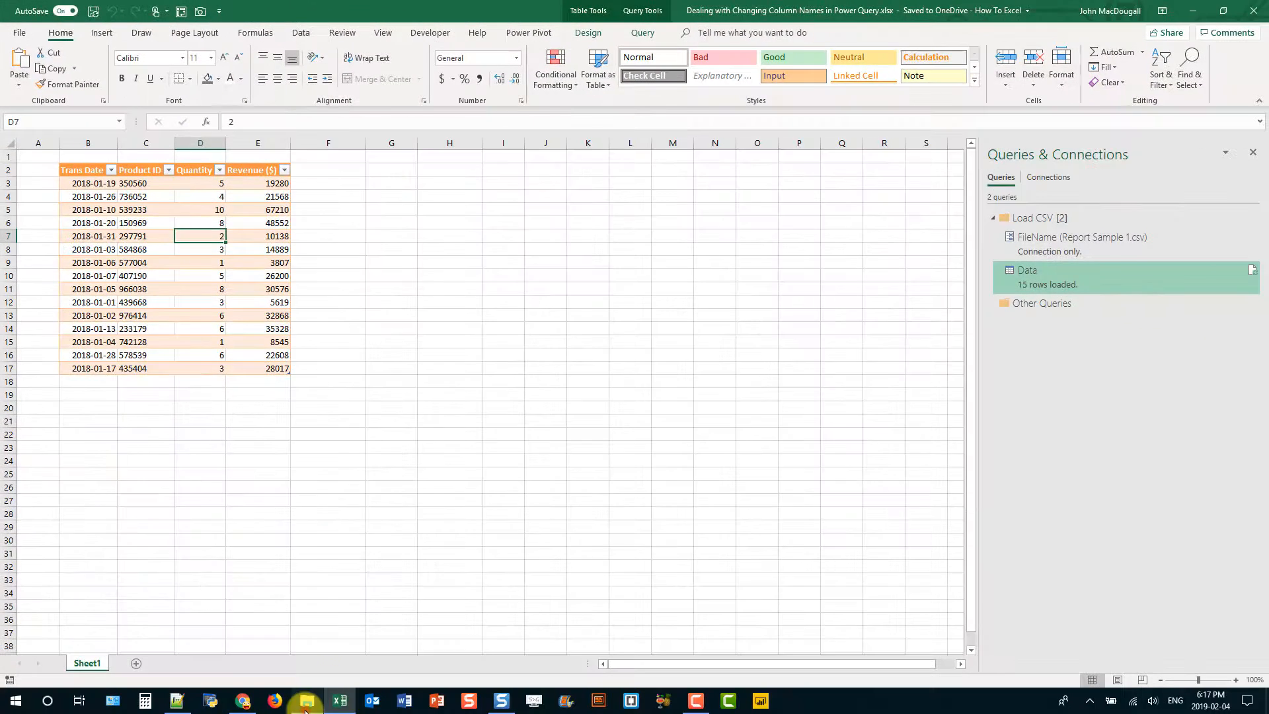
Step: Open Report Sample 2.csv from File Explorer to examine its column headings and revenue data, and close it without saving
left_click(306, 702)
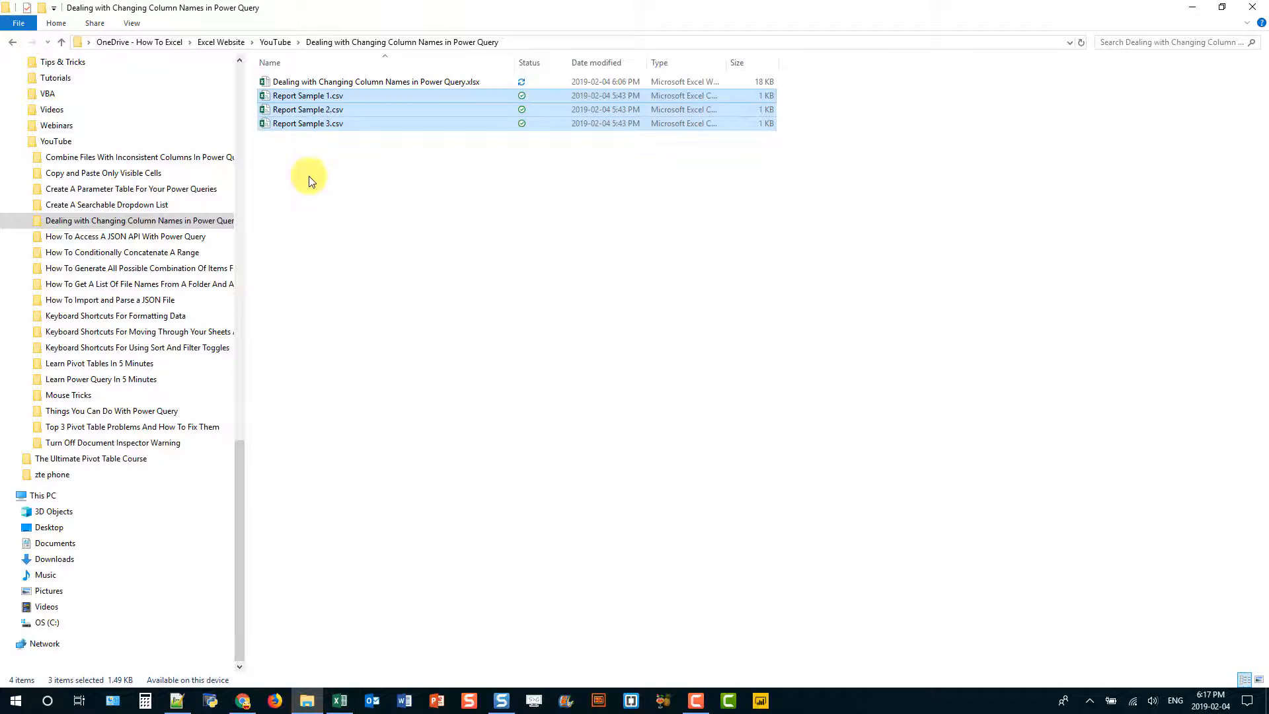
left_click(315, 153)
left_click(315, 97)
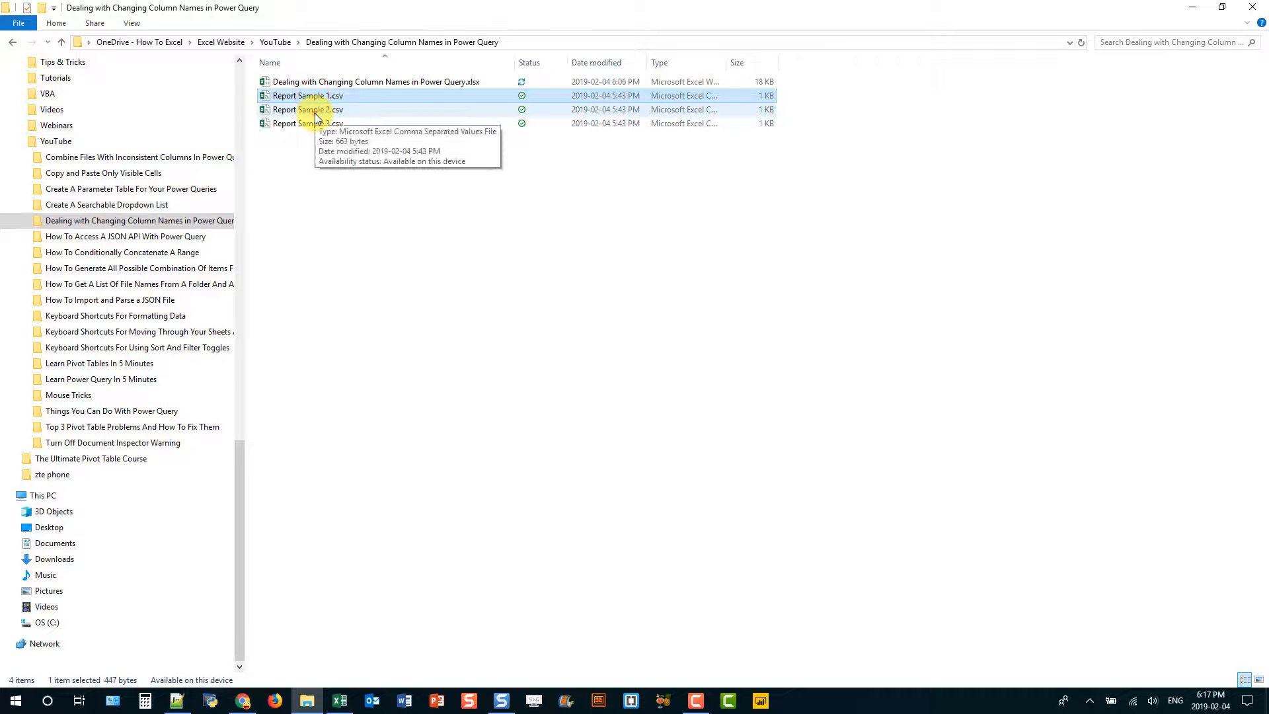
left_click(316, 114)
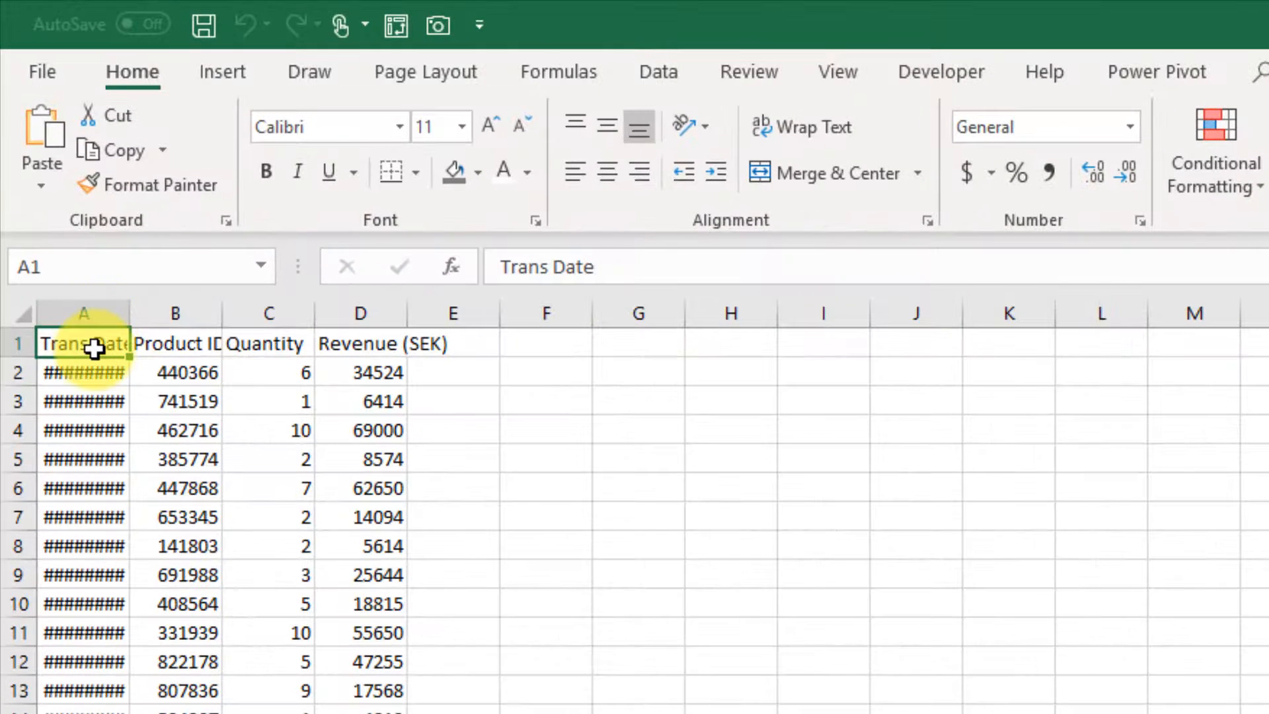
left_click_drag(74, 277, 187, 273)
left_click_drag(234, 343, 294, 343)
left_click(345, 342)
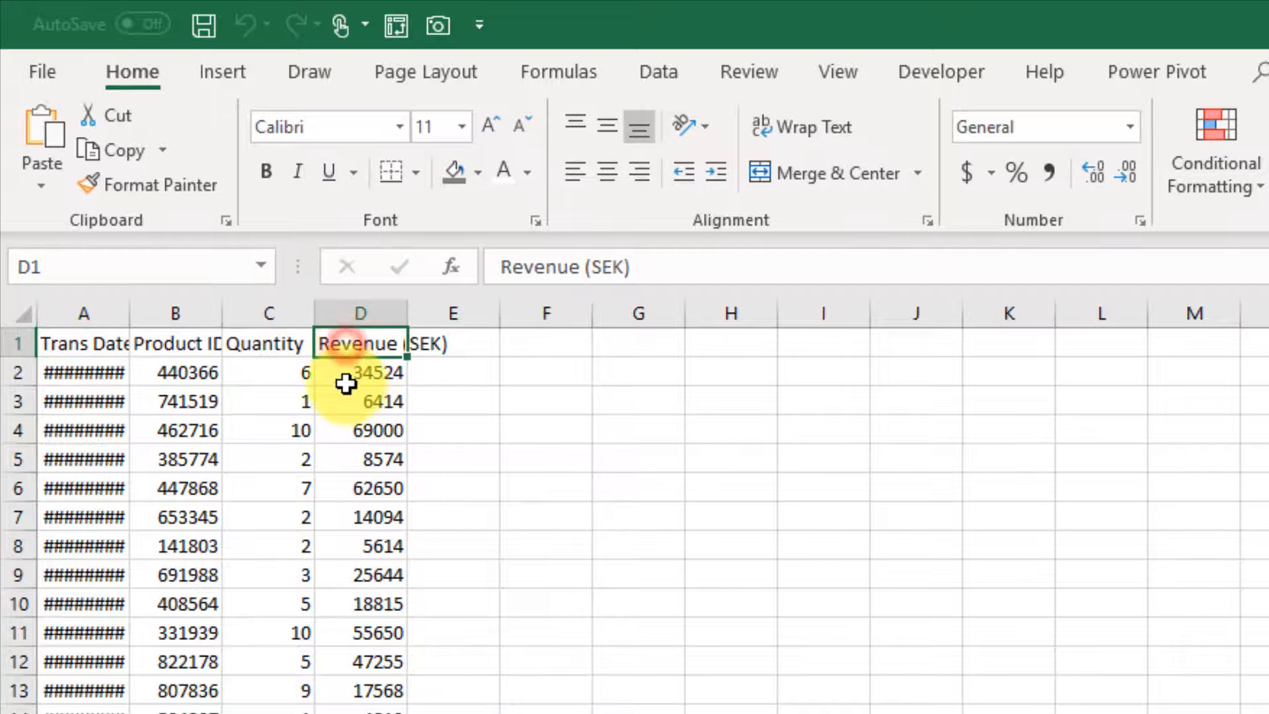
left_click_drag(408, 314, 474, 324)
left_click(413, 372)
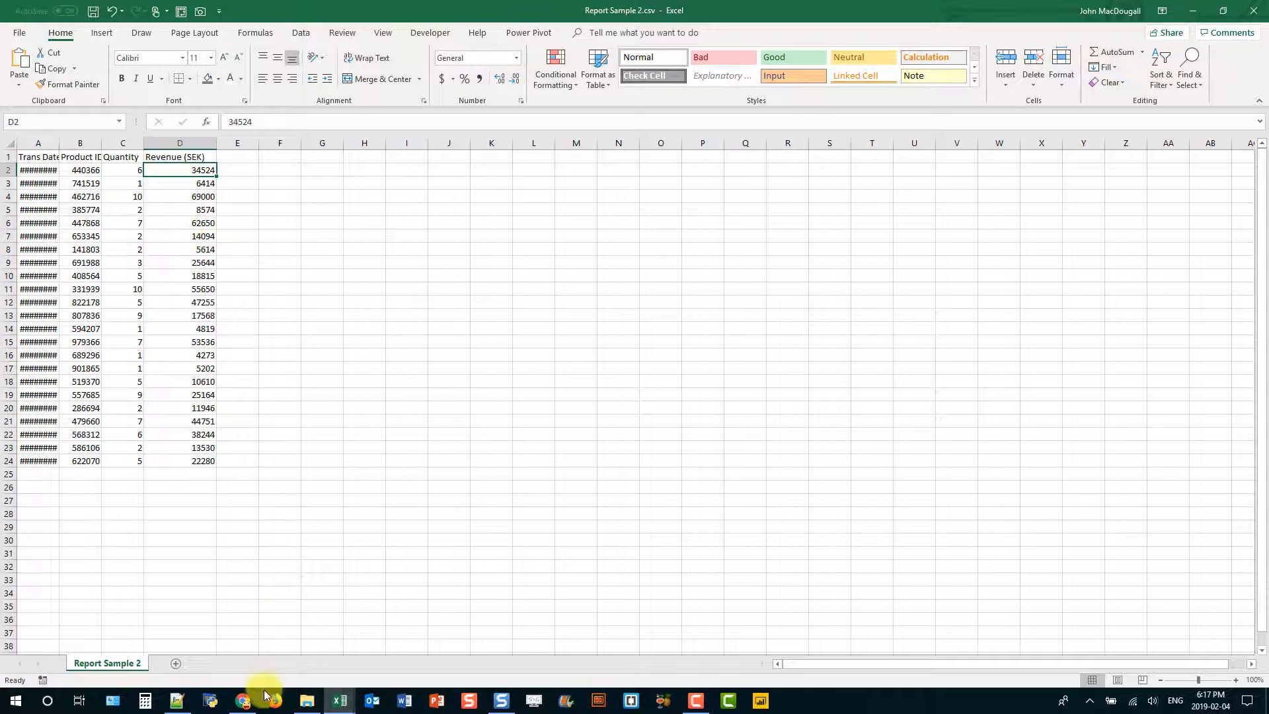
left_click(1262, 10)
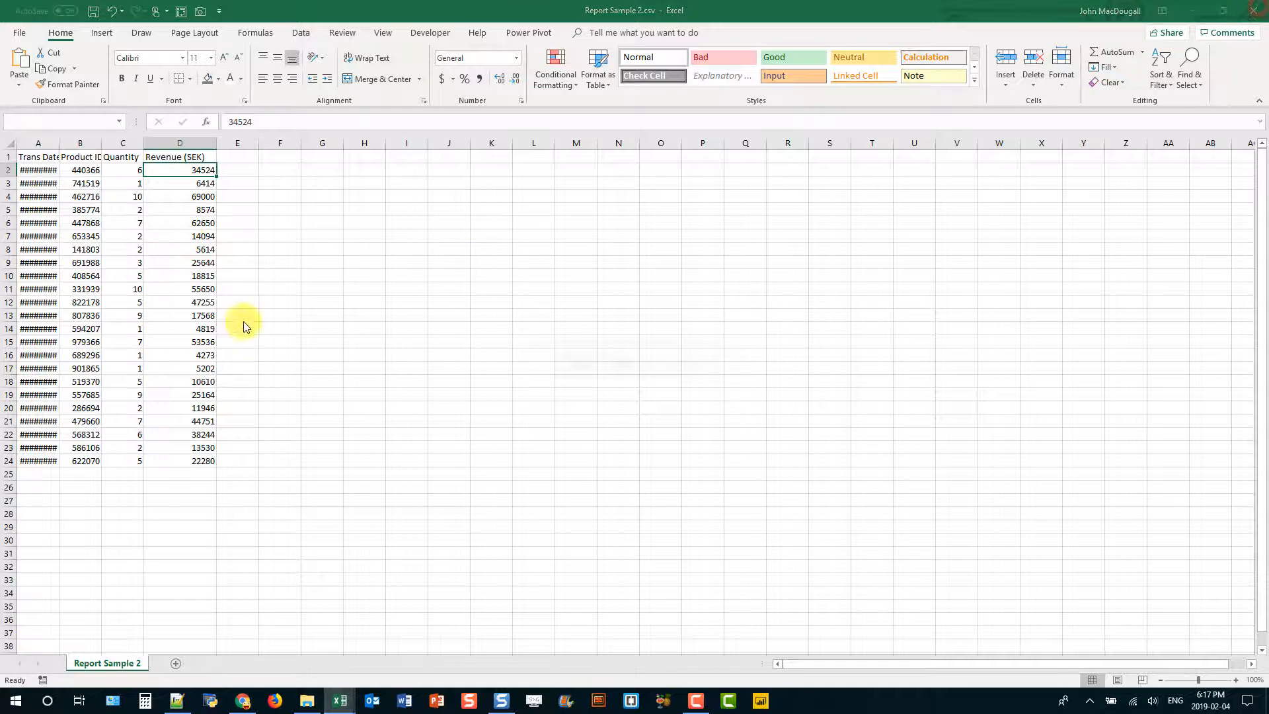
left_click(636, 363)
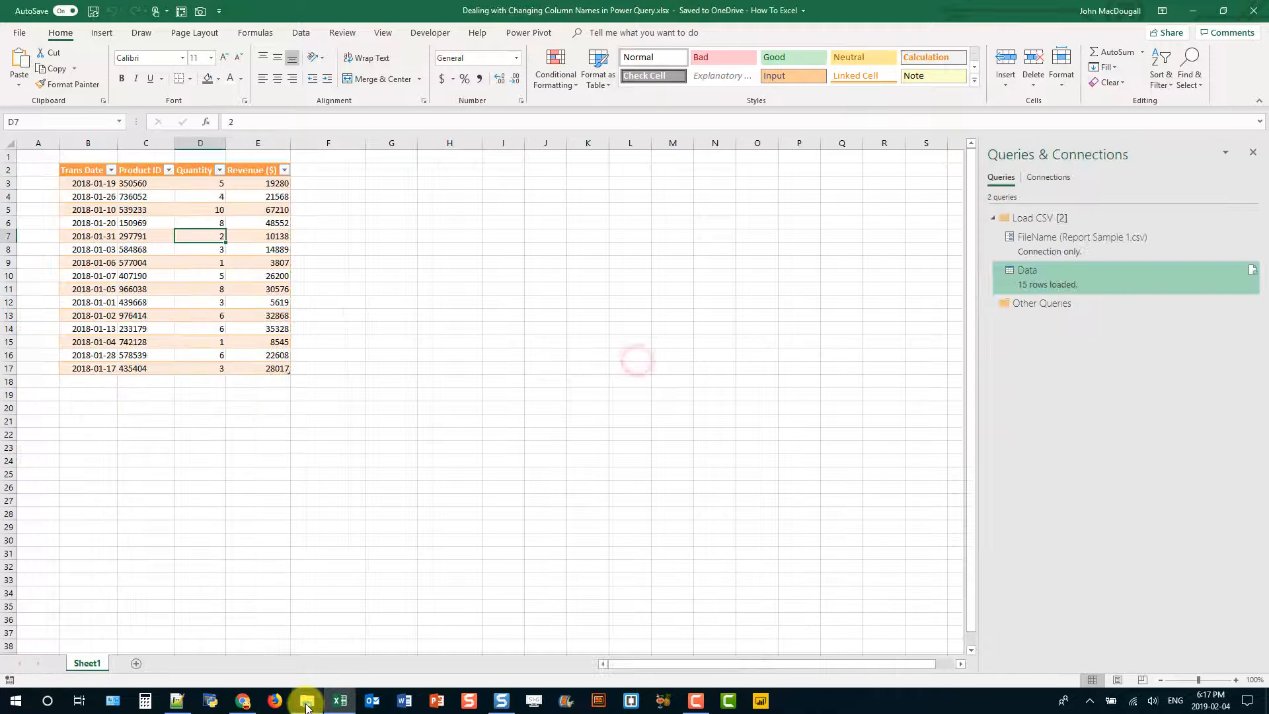
Step: Open Report Sample 3.csv from File Explorer to examine its revenue heading, and close it without saving
left_click(307, 700)
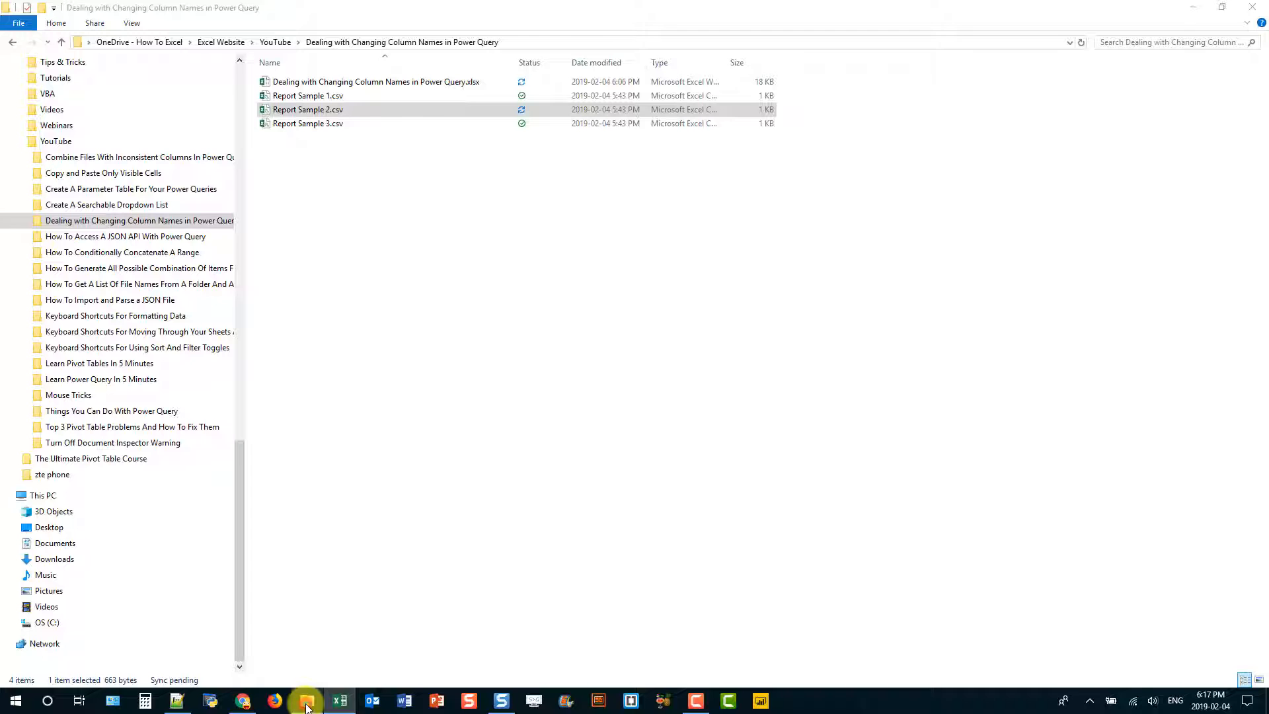
left_click(317, 127)
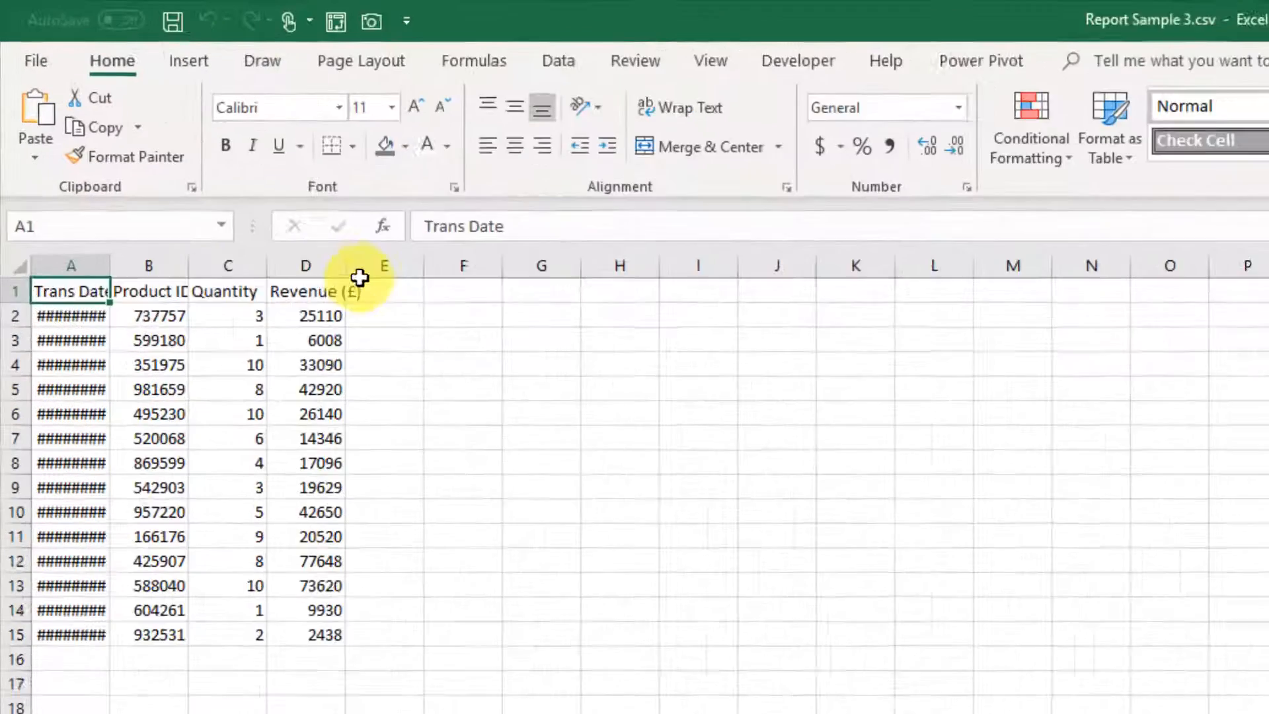
left_click_drag(379, 289, 415, 289)
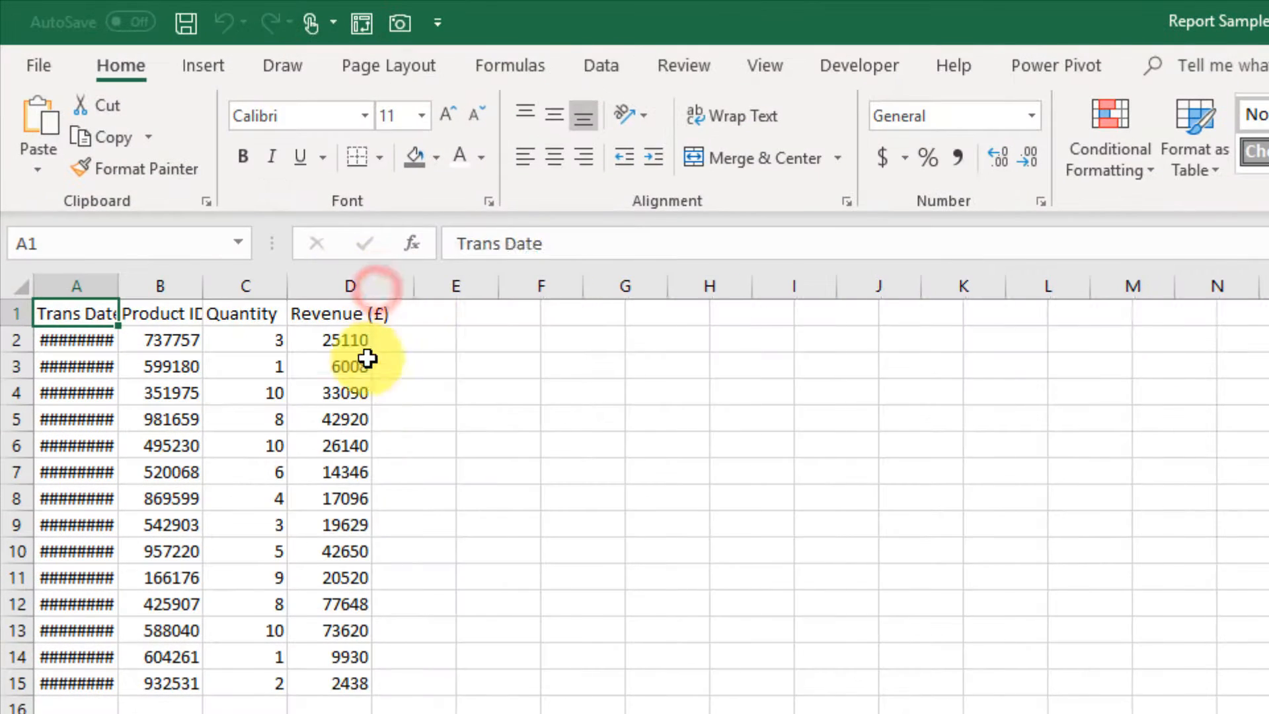
left_click(367, 360)
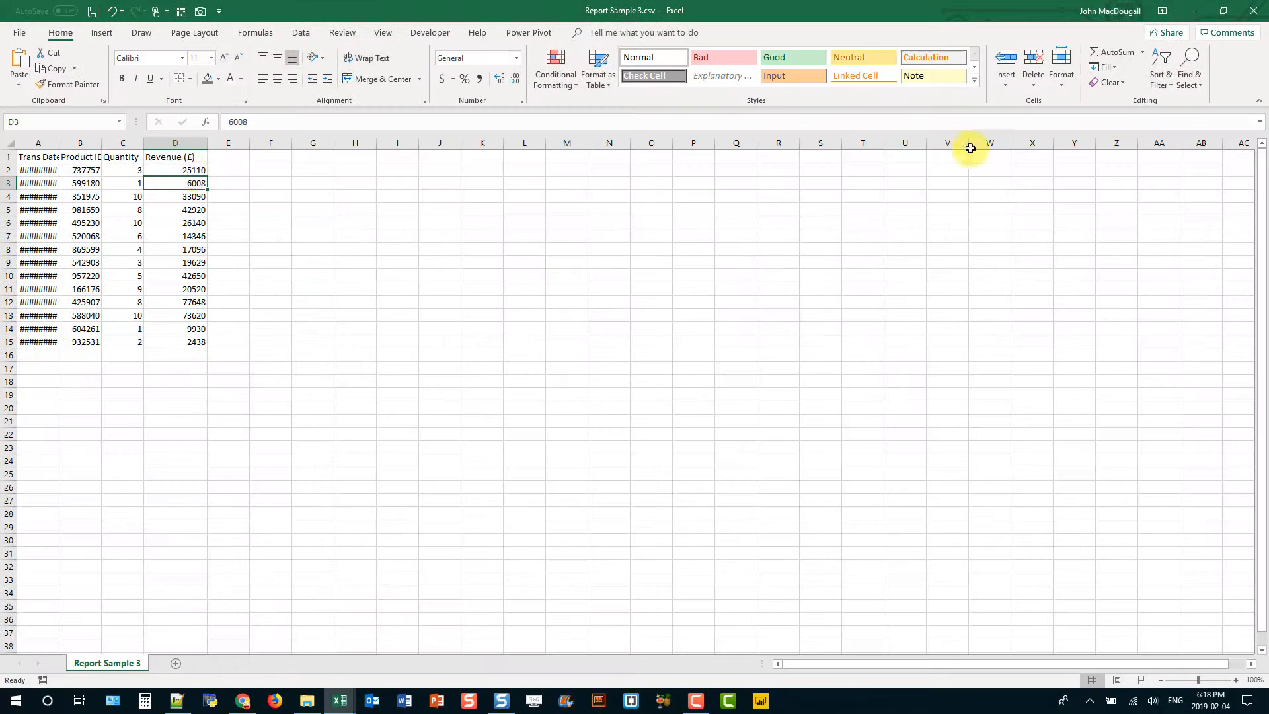
left_click(1254, 11)
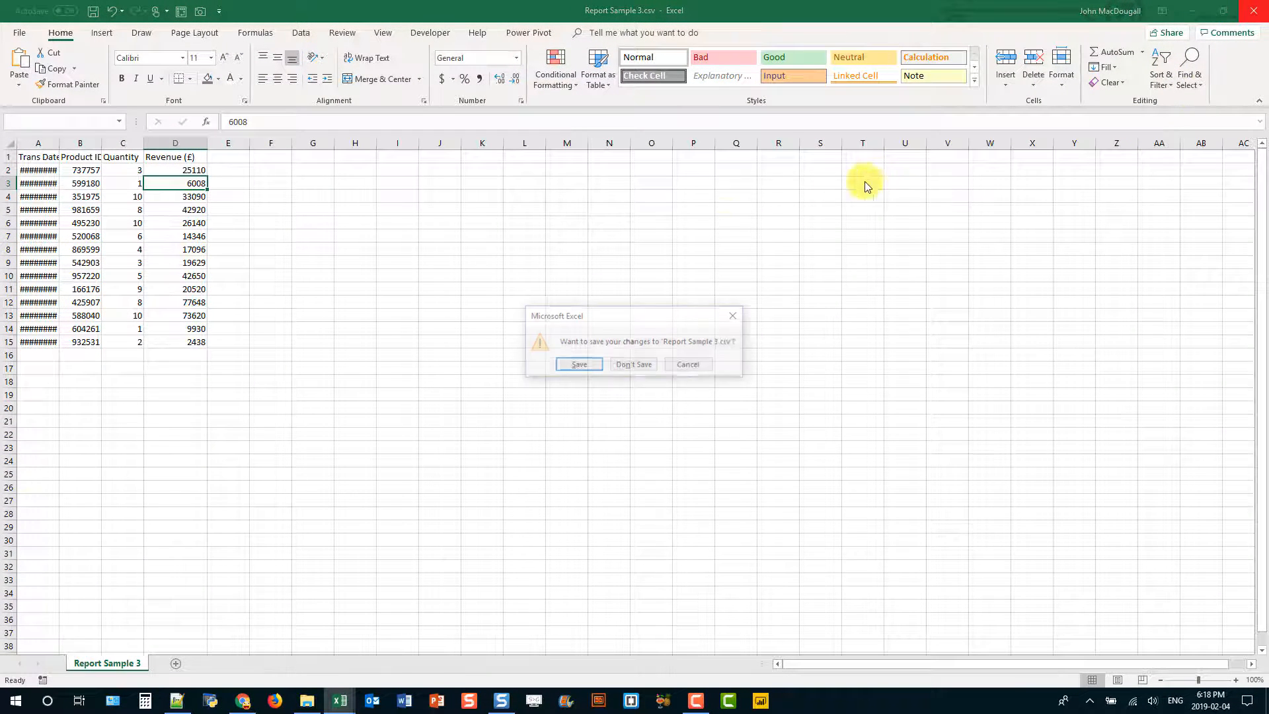
left_click(628, 366)
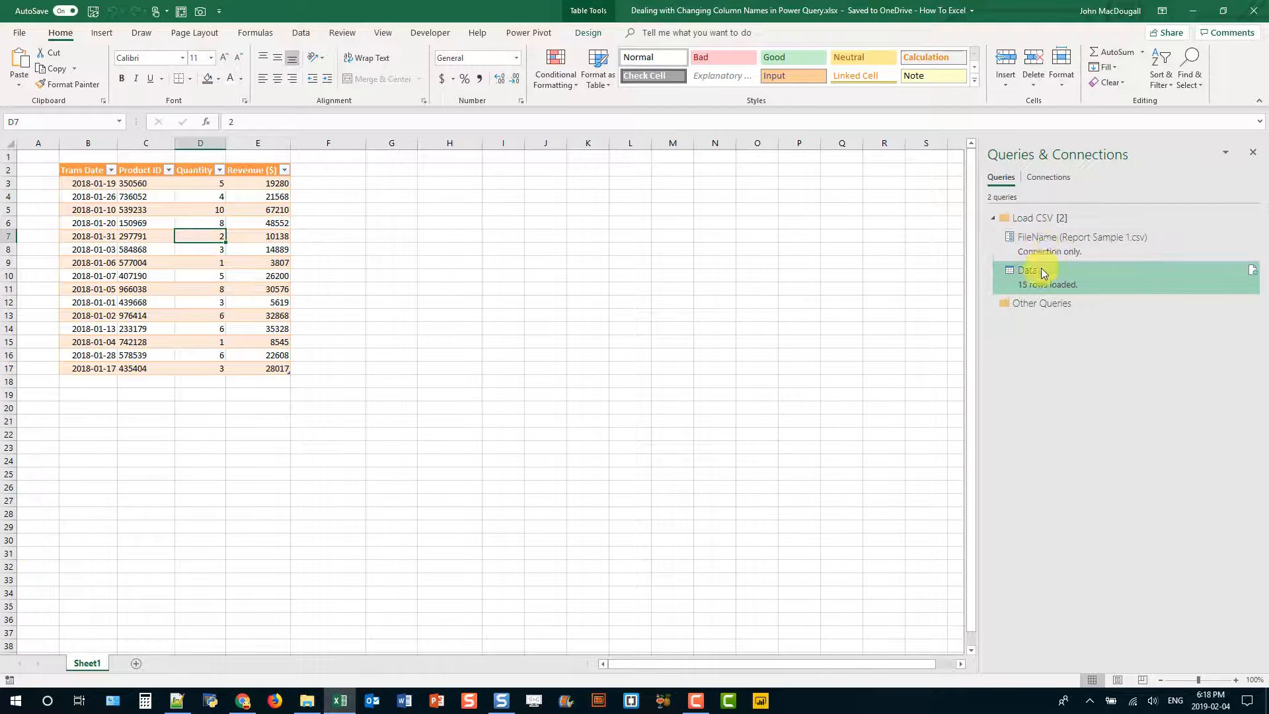
Step: Set the FileName query parameter to Report Sample 2.csv and load the change back to the workbook
left_click(1047, 247)
double_click(1048, 247)
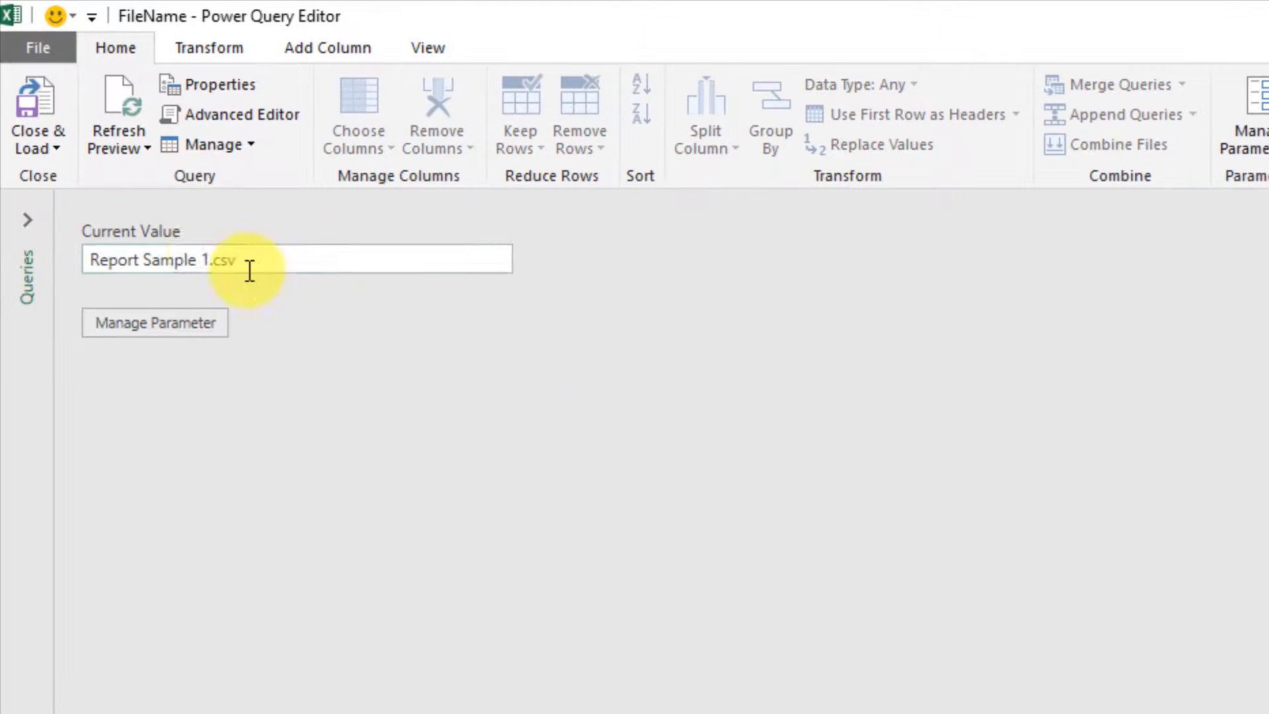
double_click(204, 260)
type("2")
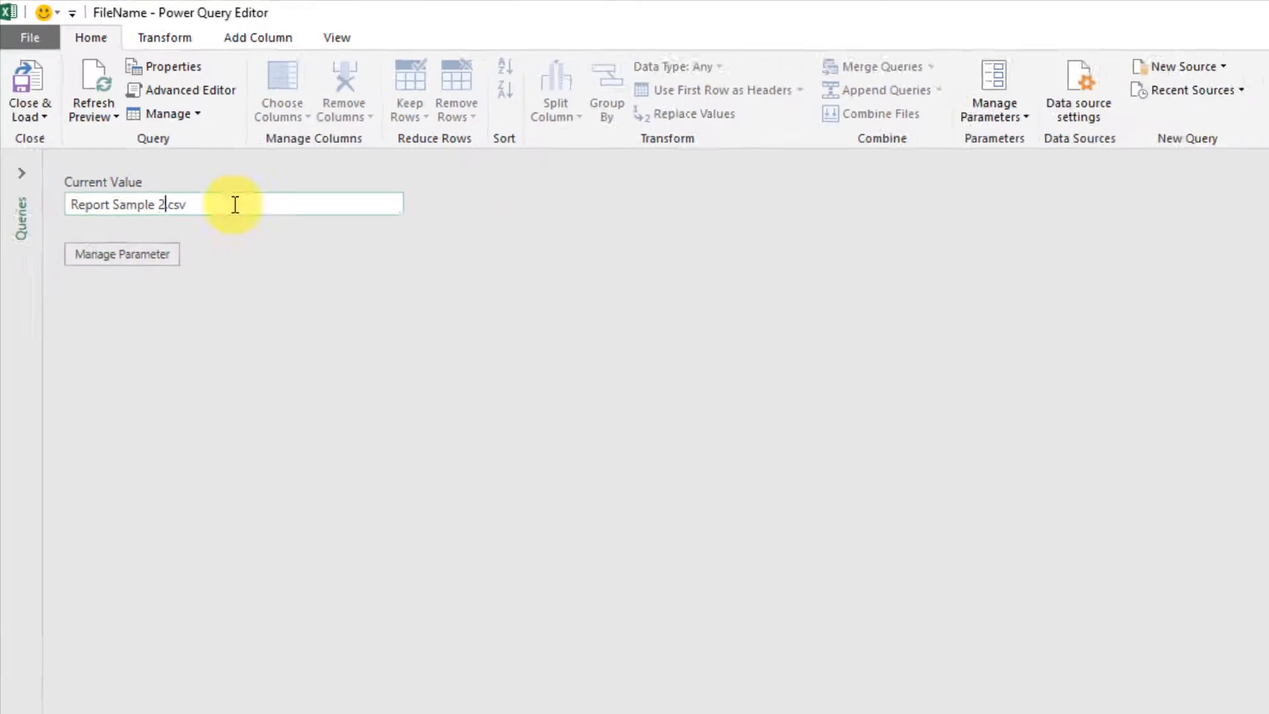
left_click(28, 80)
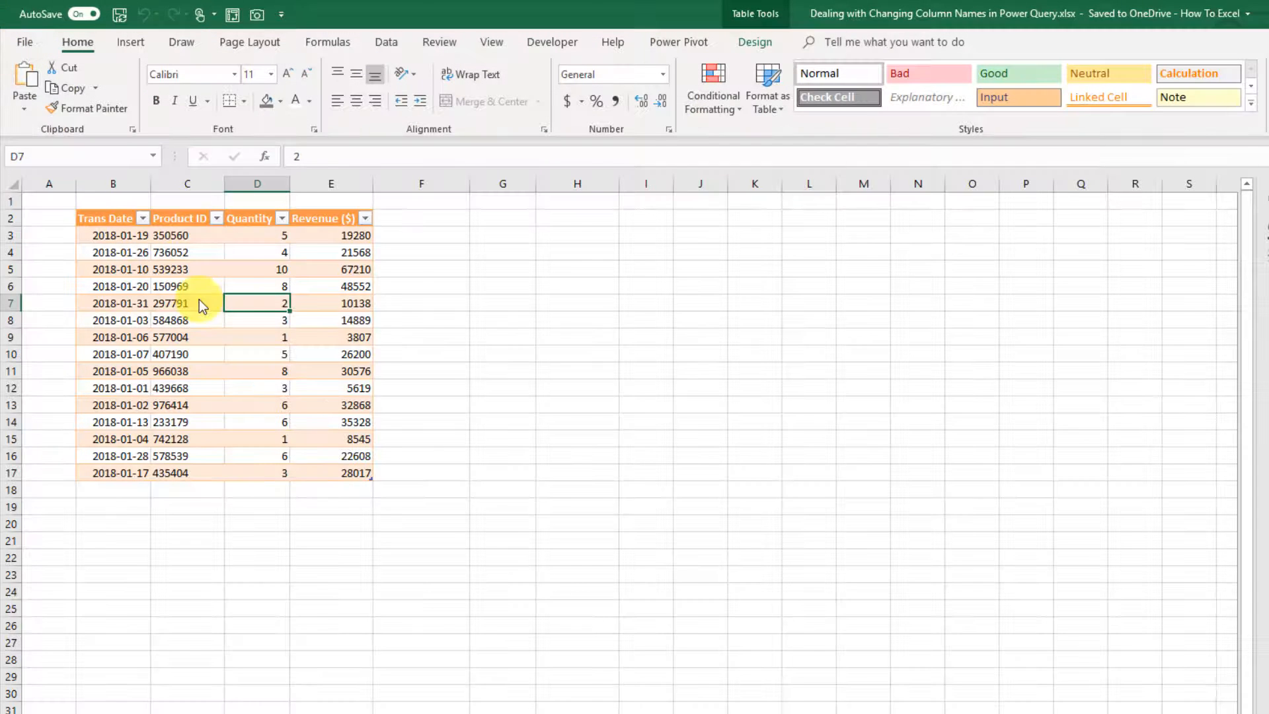
Step: Try to refresh the loaded query table on Sheet1
right_click(234, 319)
left_click(273, 463)
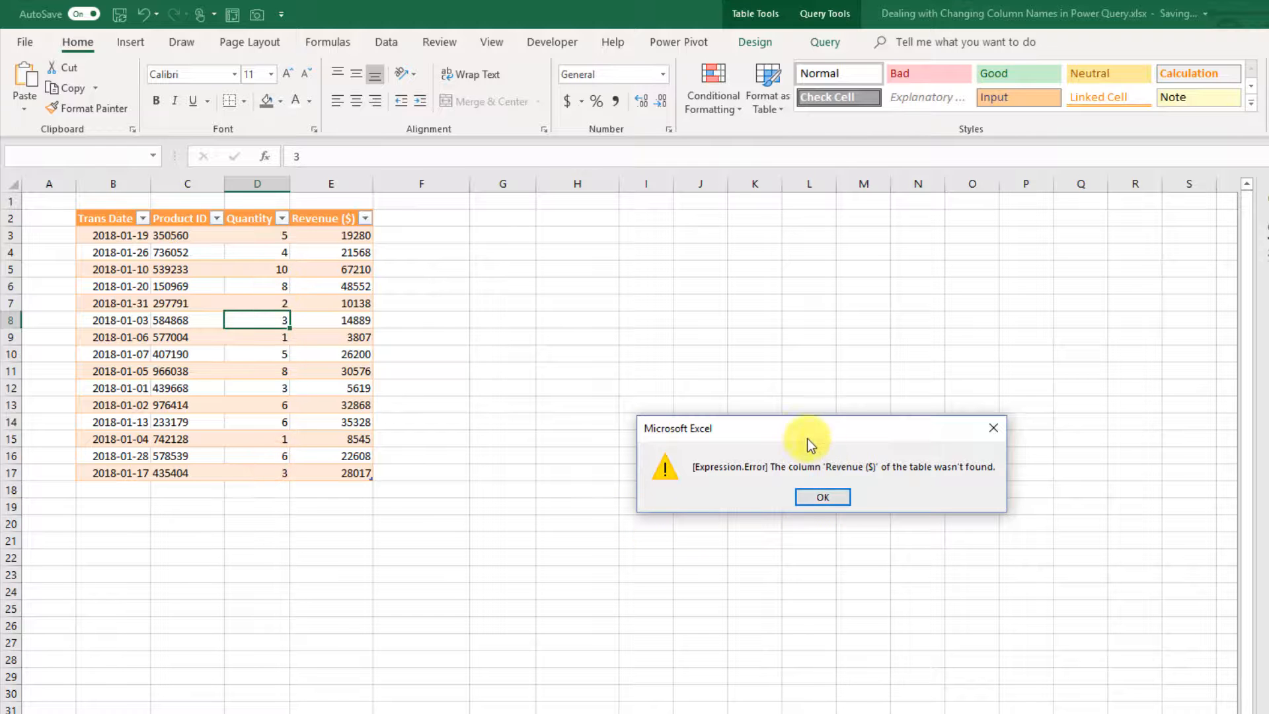
left_click_drag(820, 434, 638, 346)
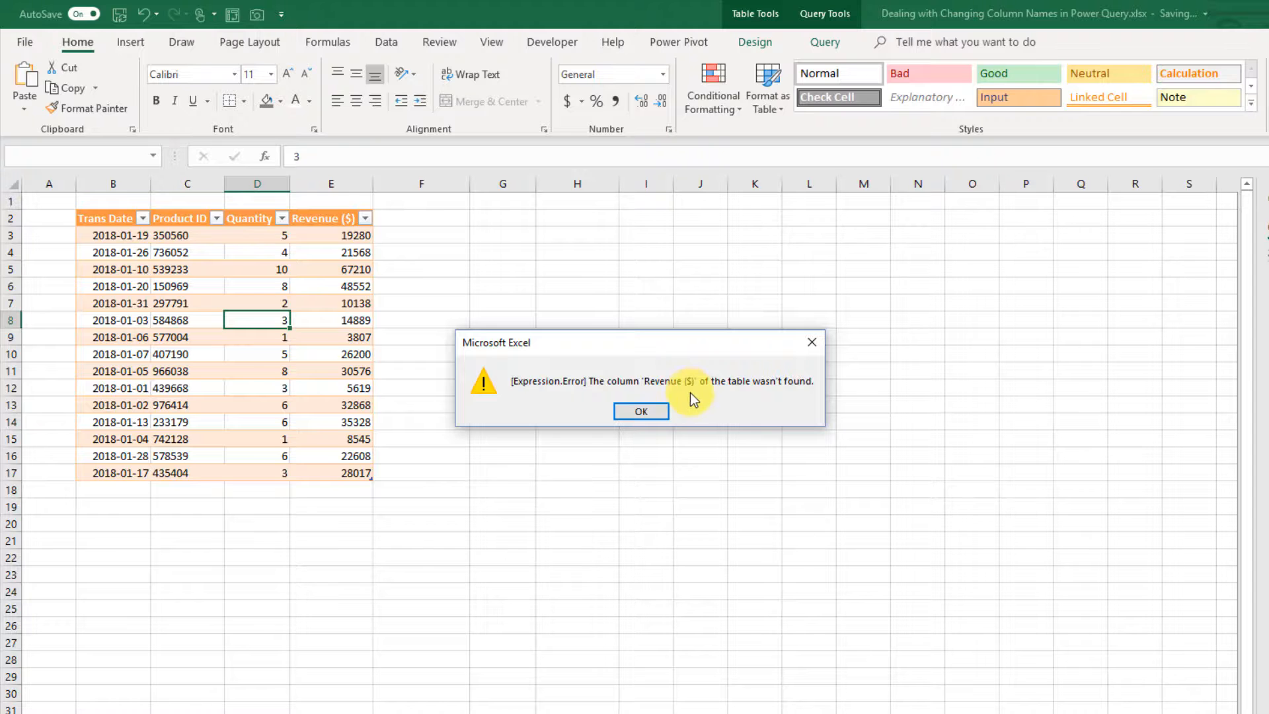
left_click(648, 412)
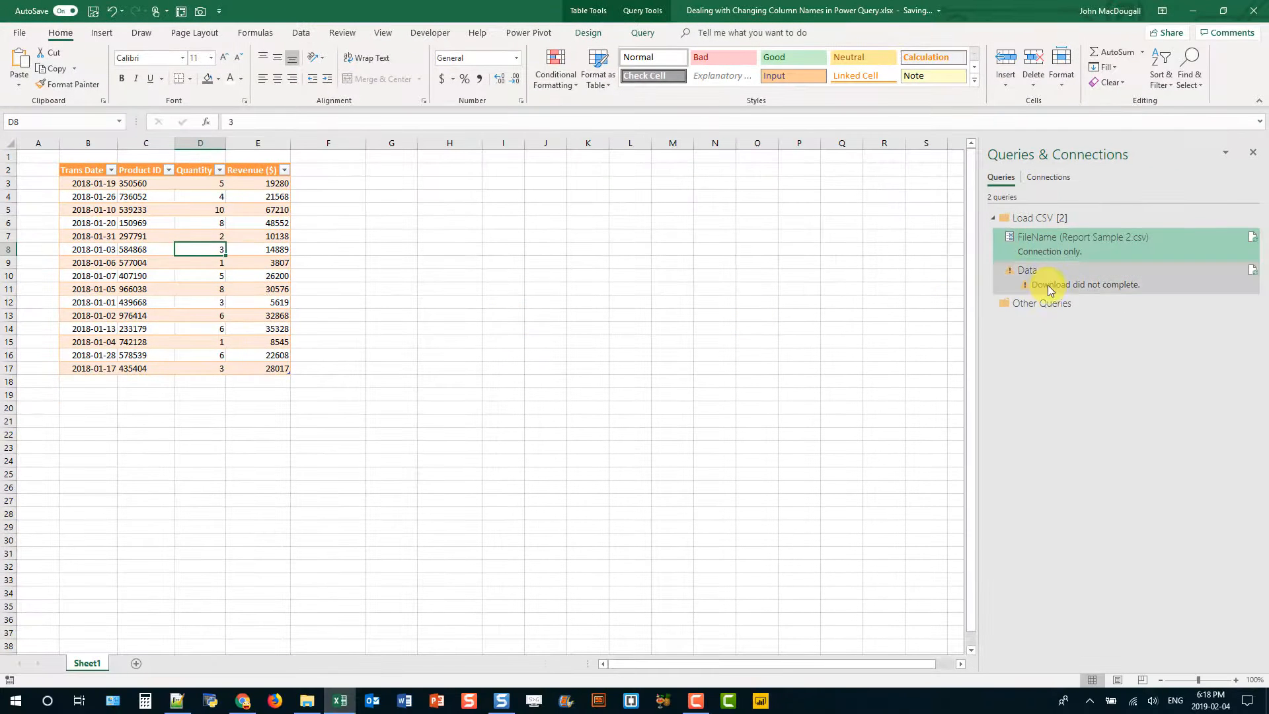
Step: Open the Data query and examine its Source, Promoted Headers and Changed Type steps, including the column names in the type-change formula
left_click(1049, 283)
double_click(1049, 284)
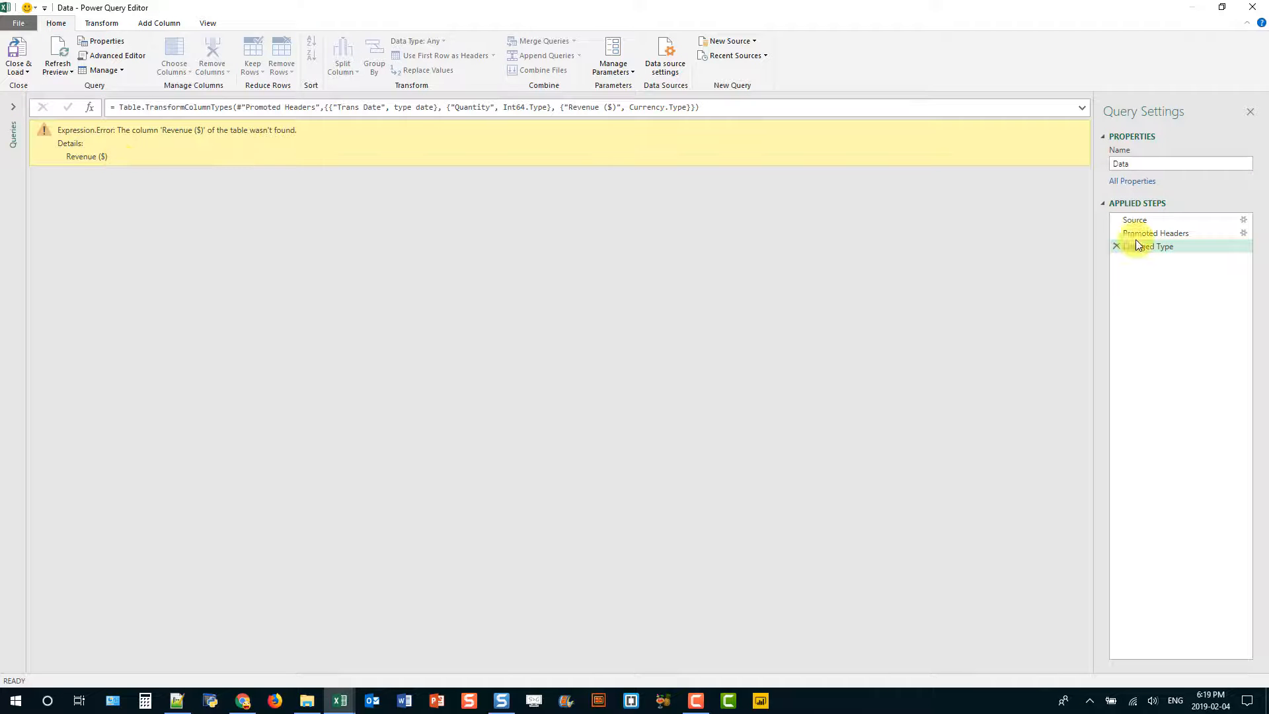
left_click(1149, 220)
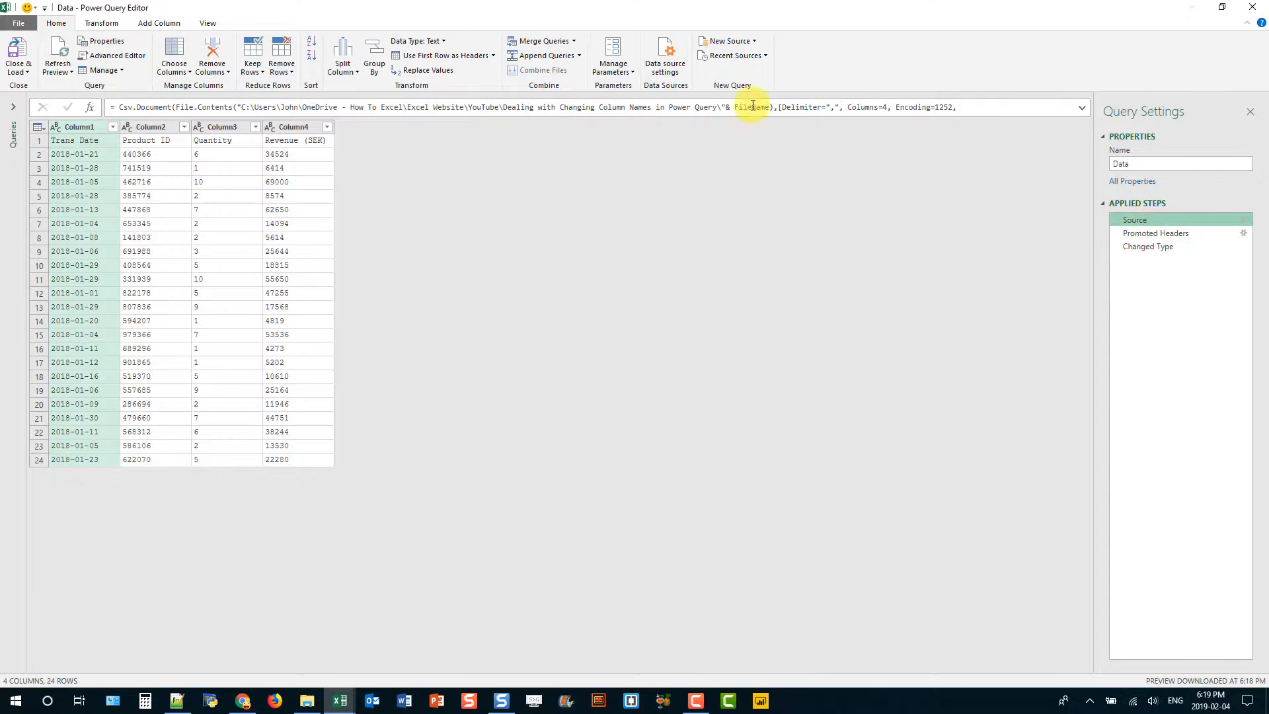
left_click(1167, 234)
left_click(1150, 246)
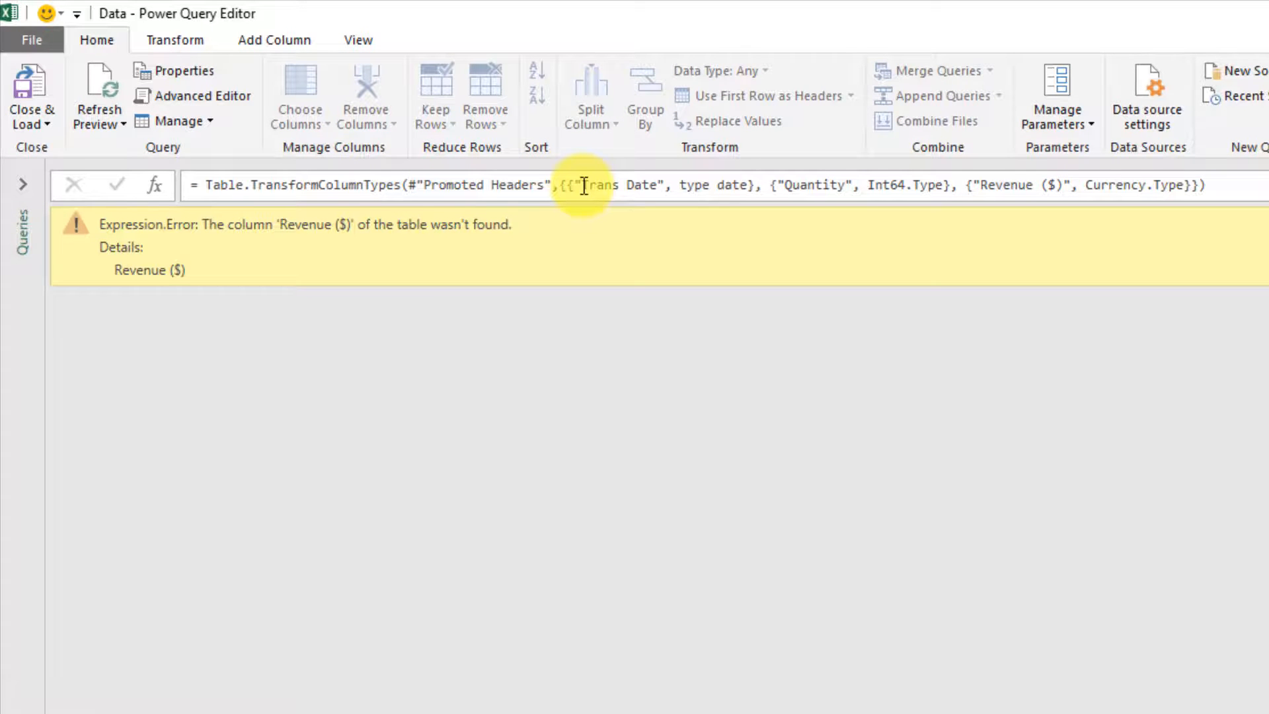
left_click_drag(583, 186, 659, 187)
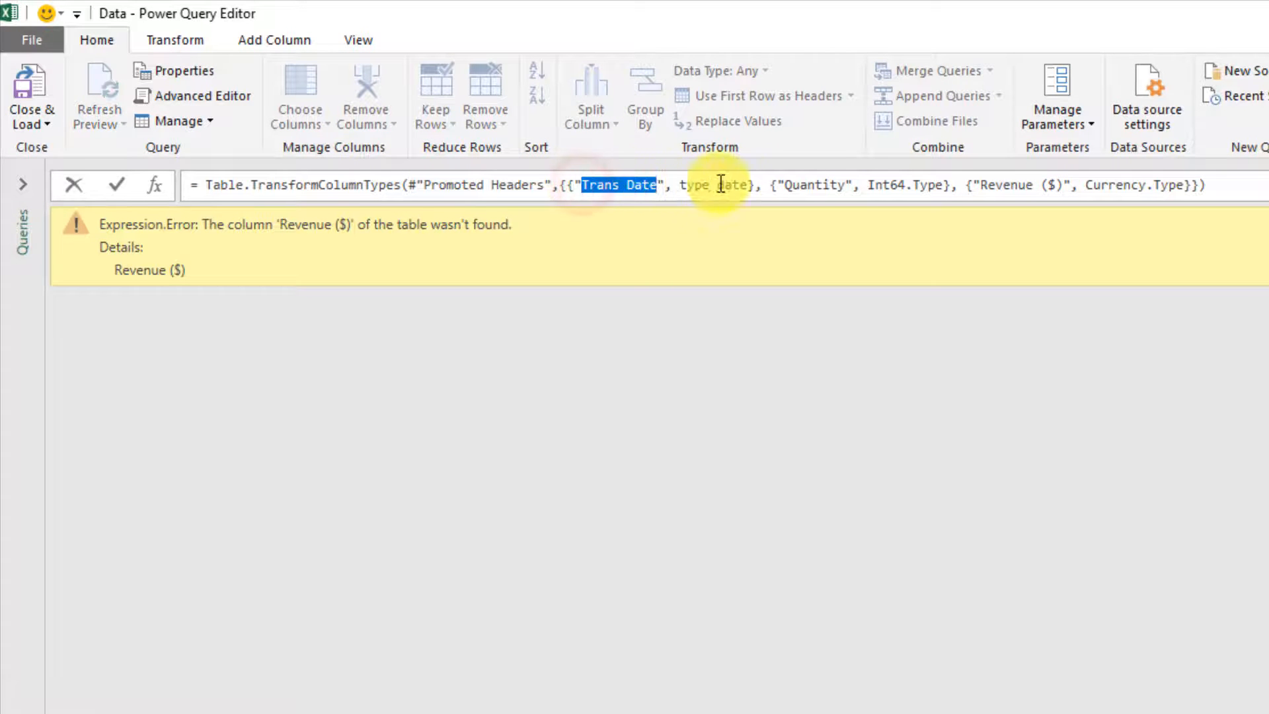
left_click_drag(785, 187, 846, 186)
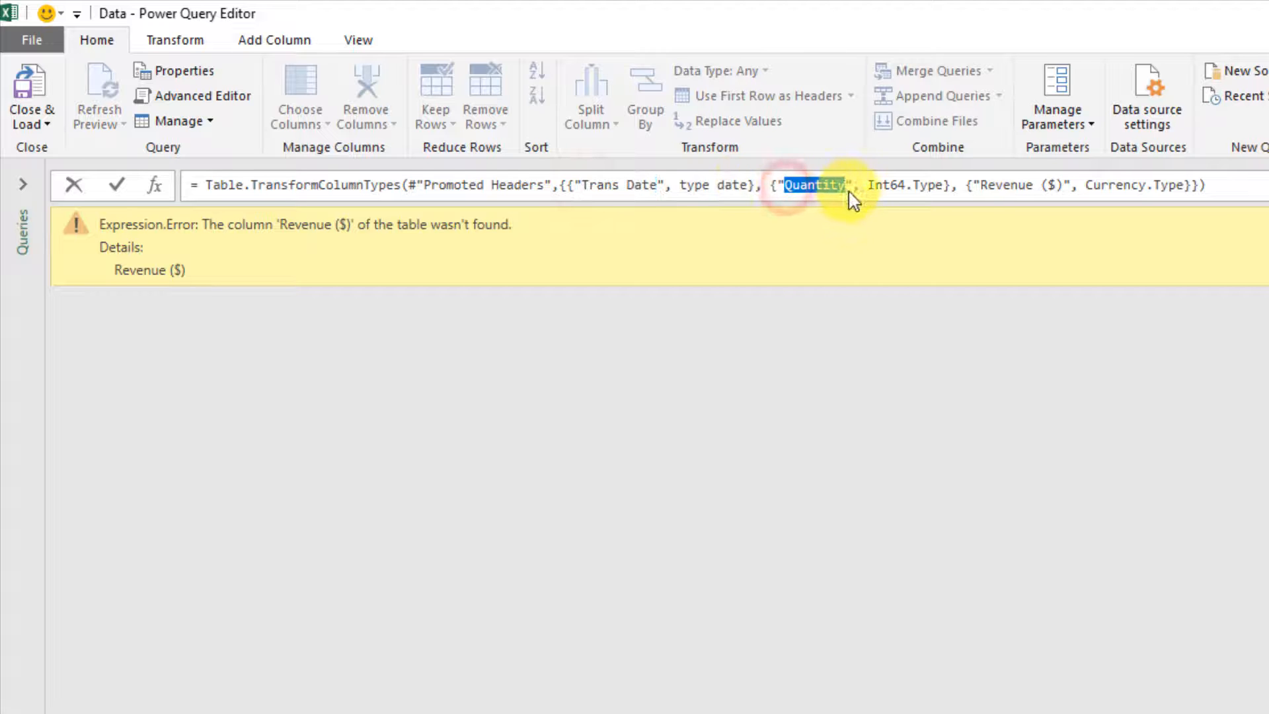
left_click_drag(981, 186, 1064, 187)
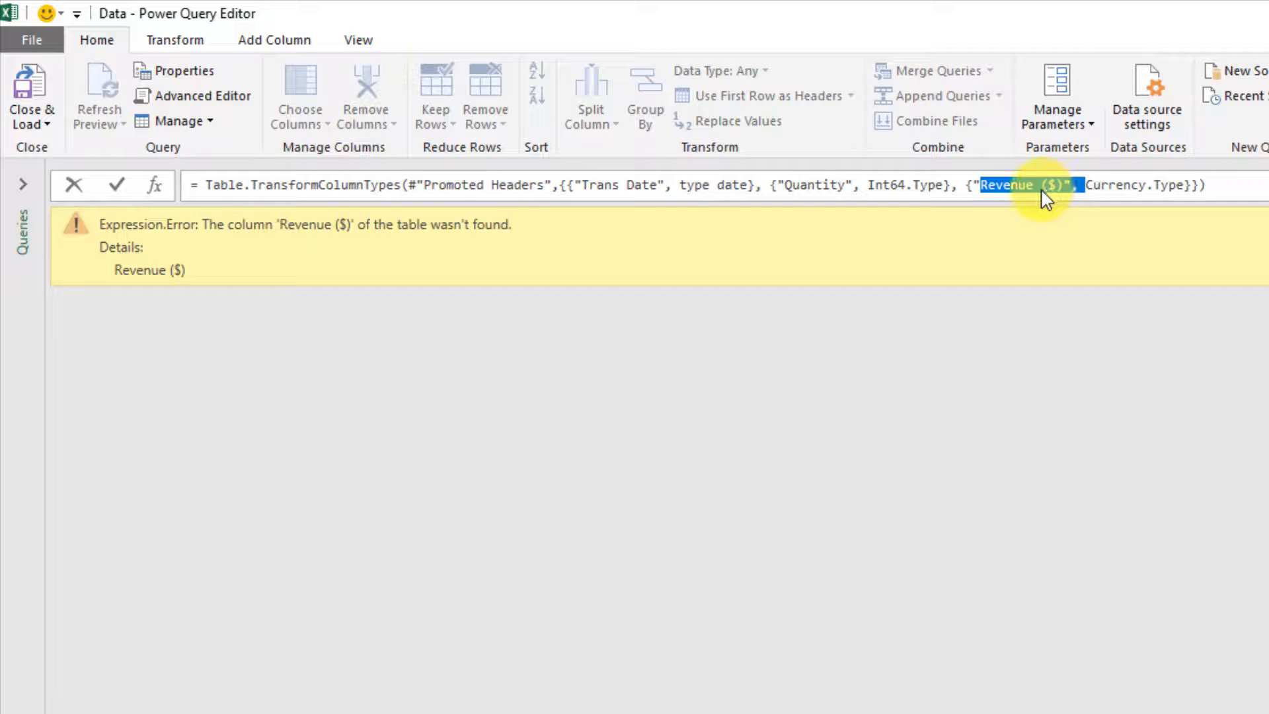
Step: Set the FileName parameter to Report Sample 1.csv and return to the Data query
left_click(20, 185)
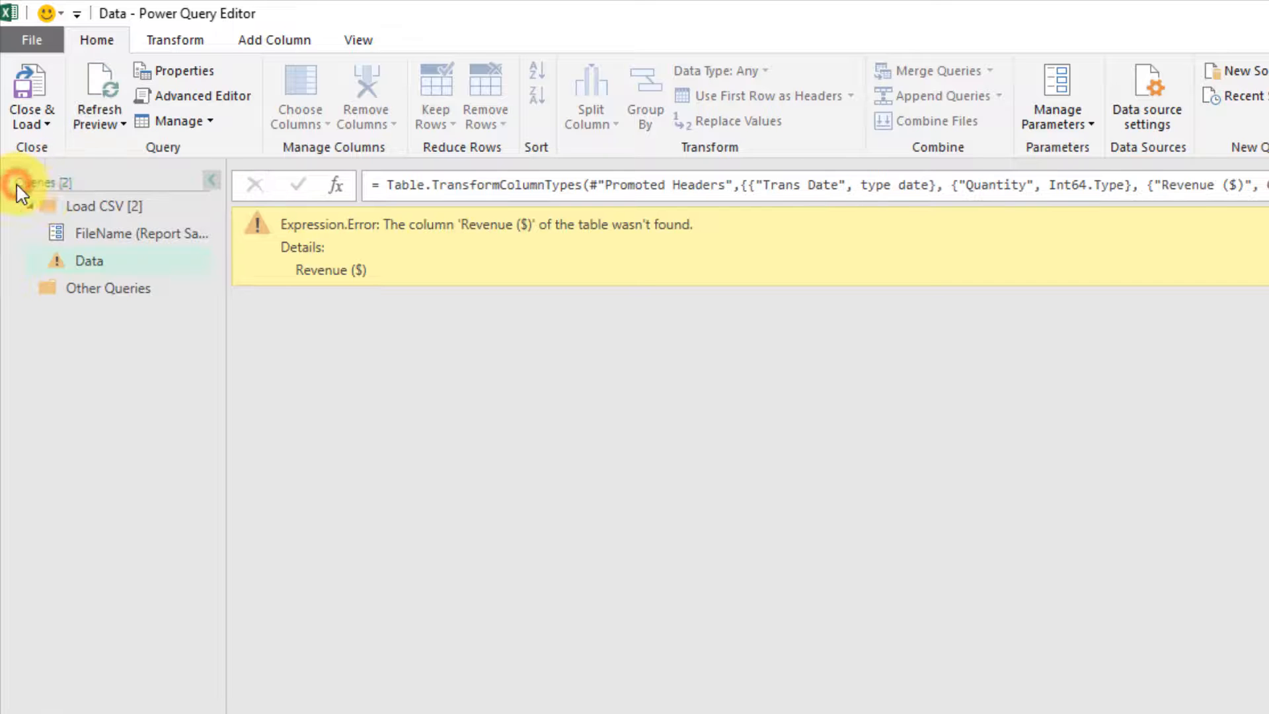
left_click(91, 235)
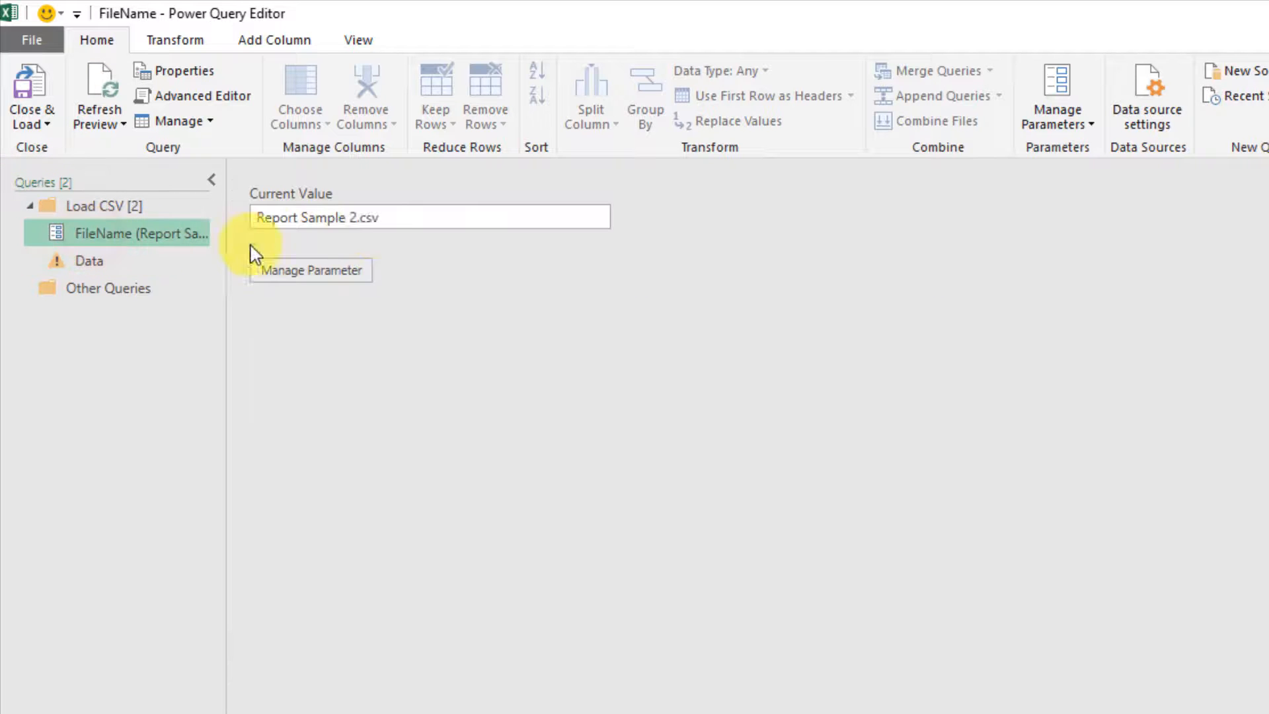
double_click(351, 218)
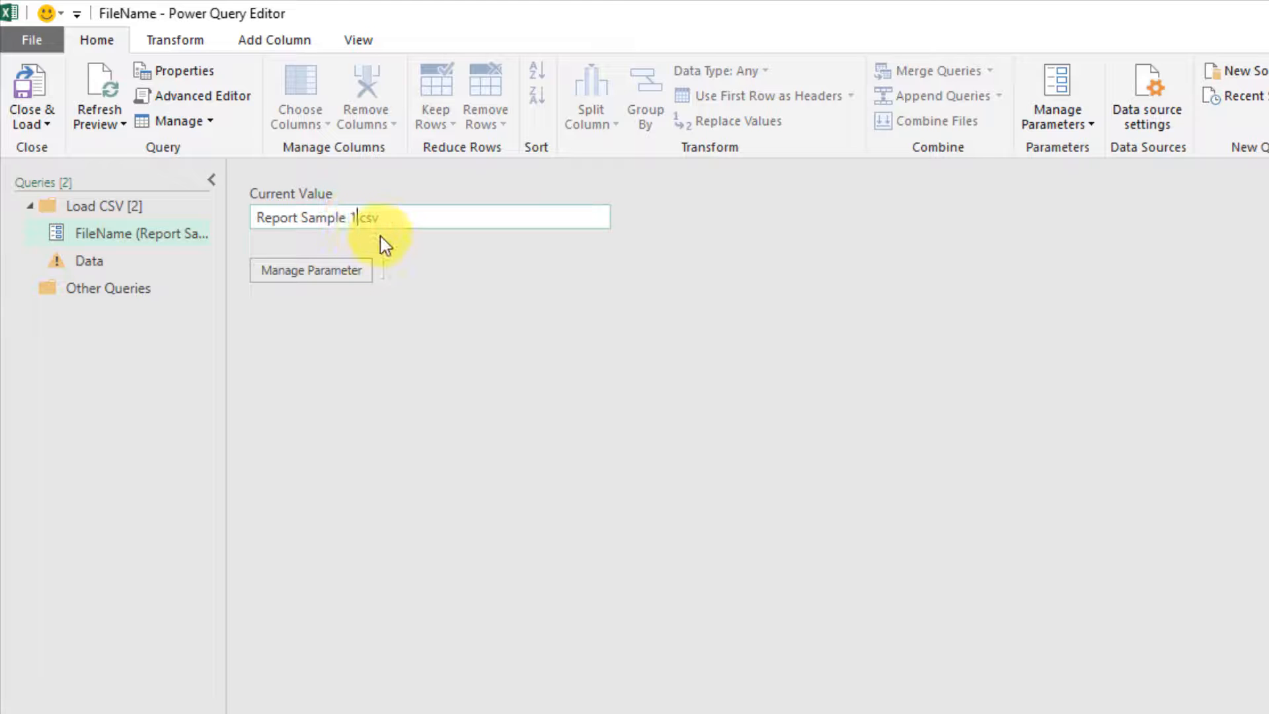
type("1")
left_click(98, 259)
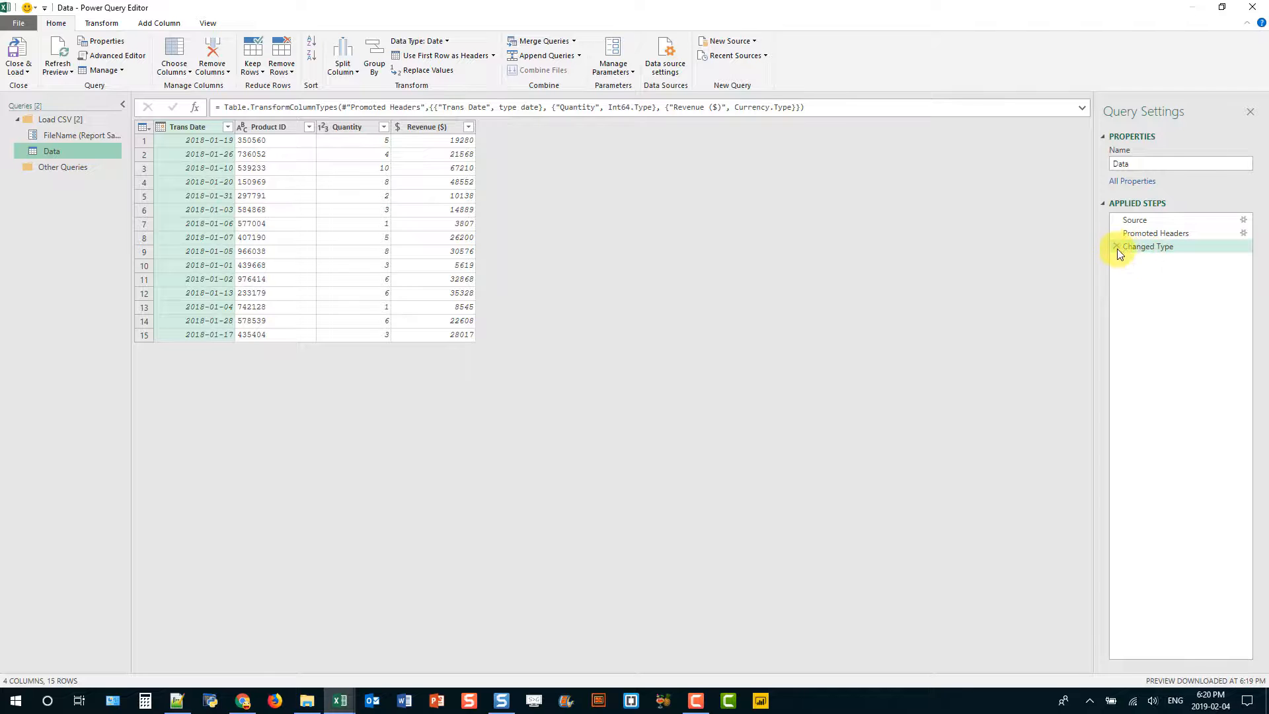
Step: Delete the Changed Type step from the Data query and keep the top 0 rows
left_click(1117, 247)
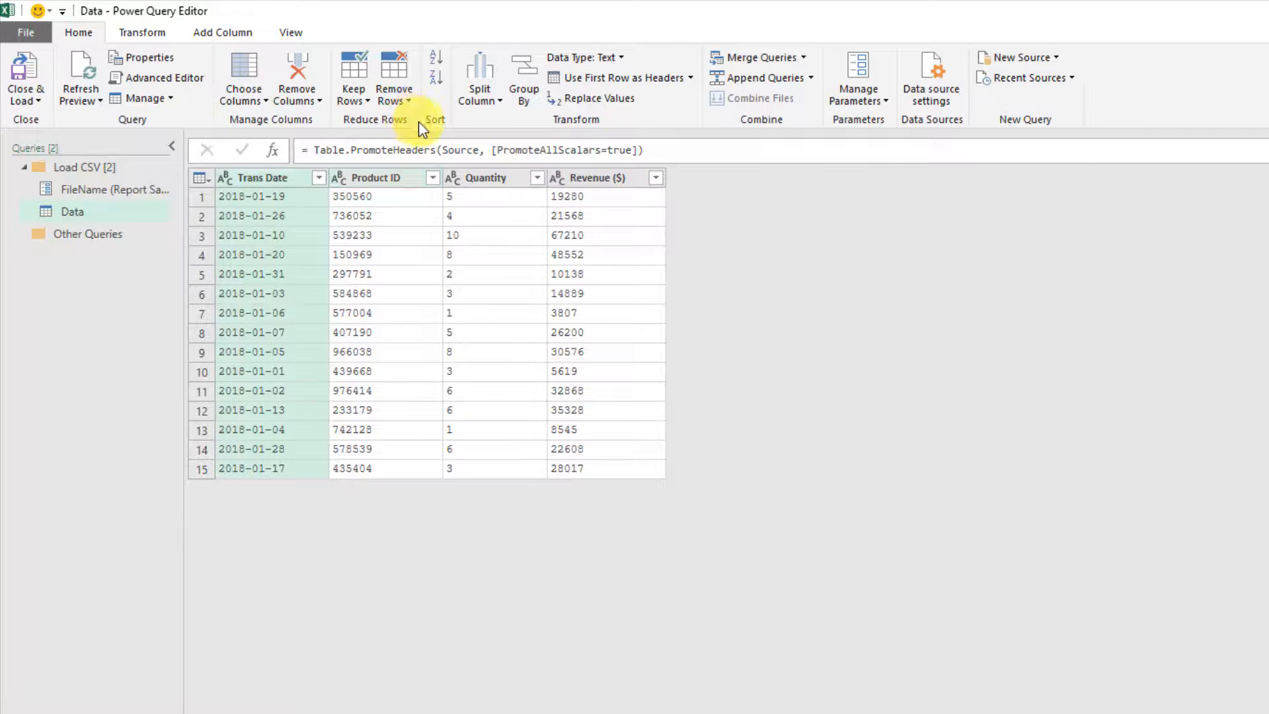
left_click(363, 106)
left_click(351, 116)
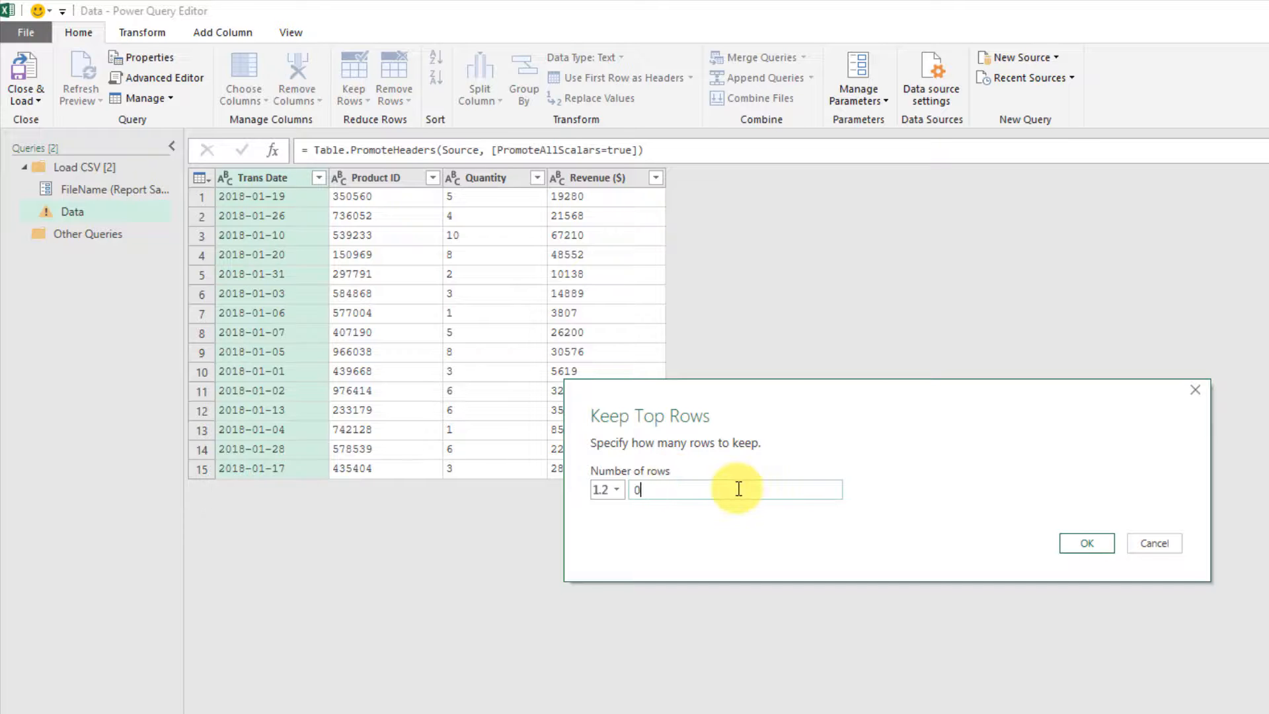
left_click(1092, 547)
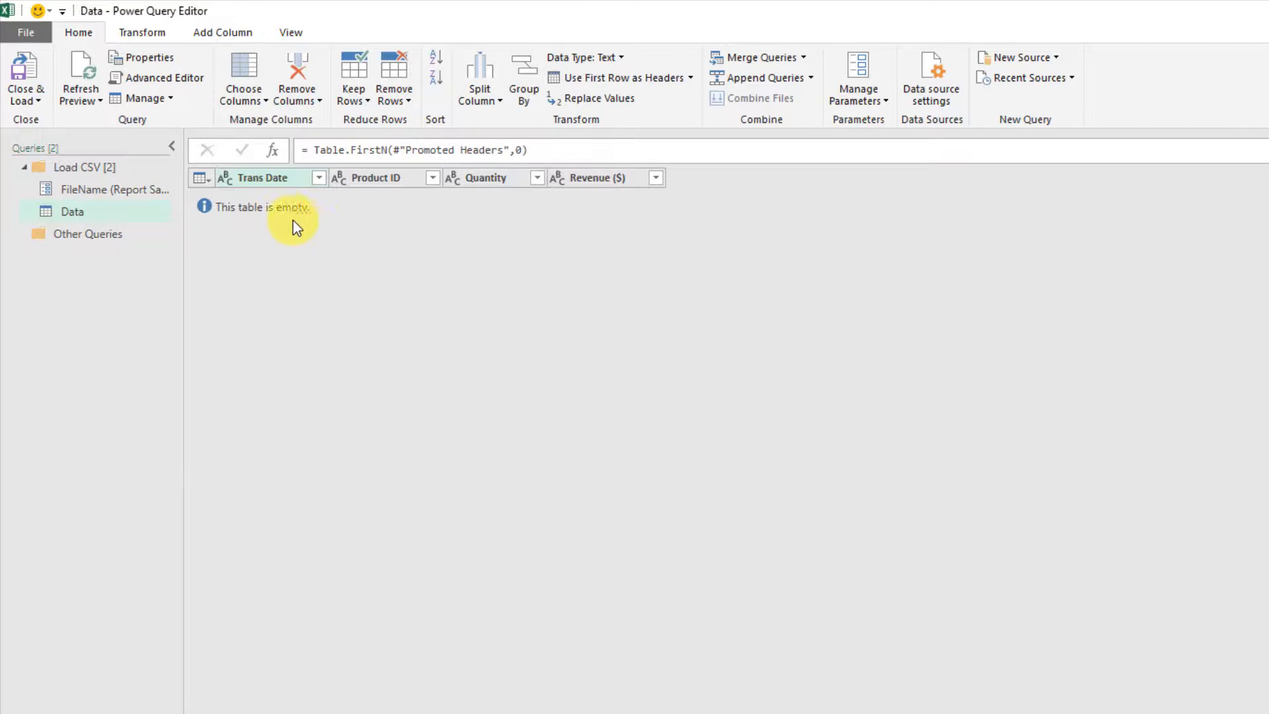
Step: Demote the empty table's column headers to its first row
left_click(160, 38)
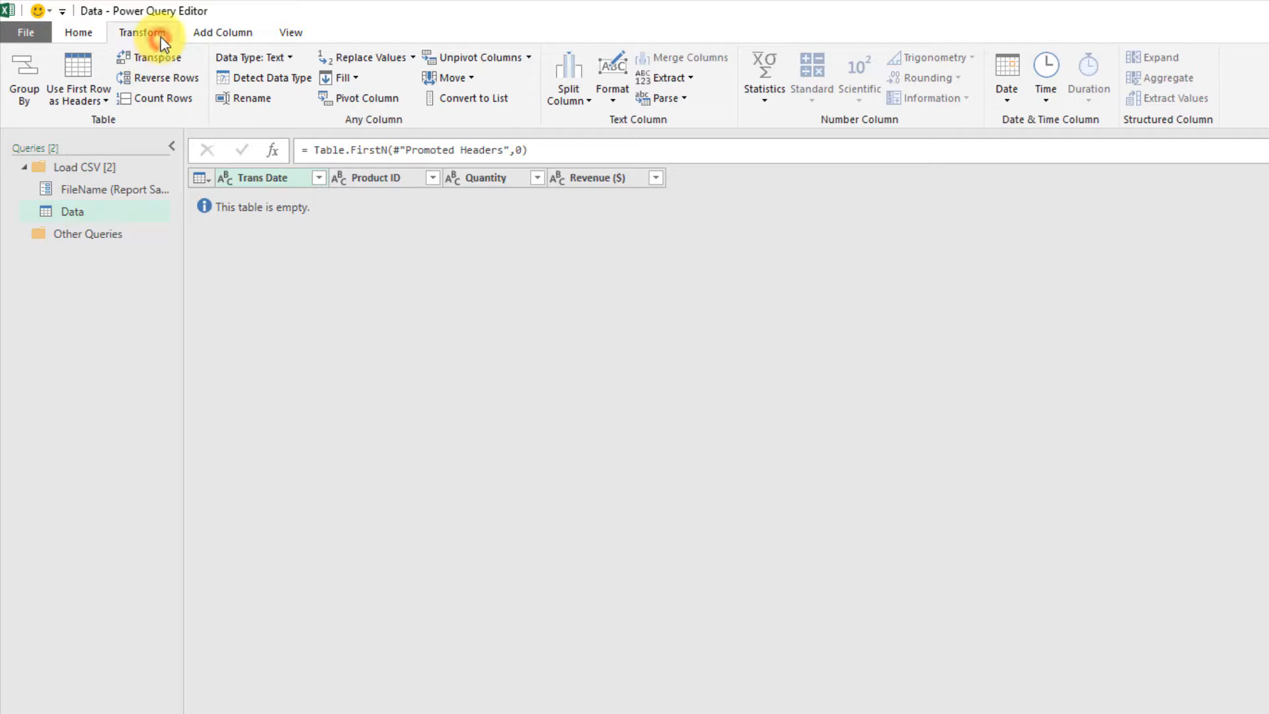
left_click(103, 102)
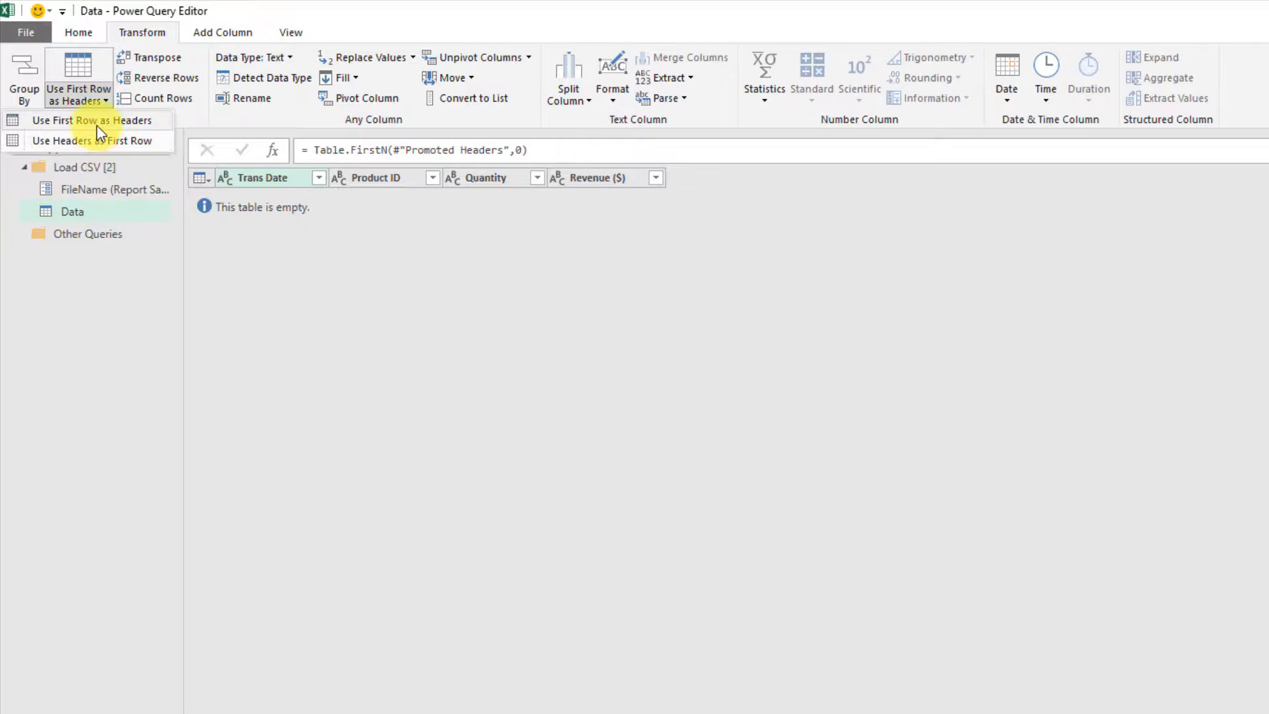
left_click(92, 145)
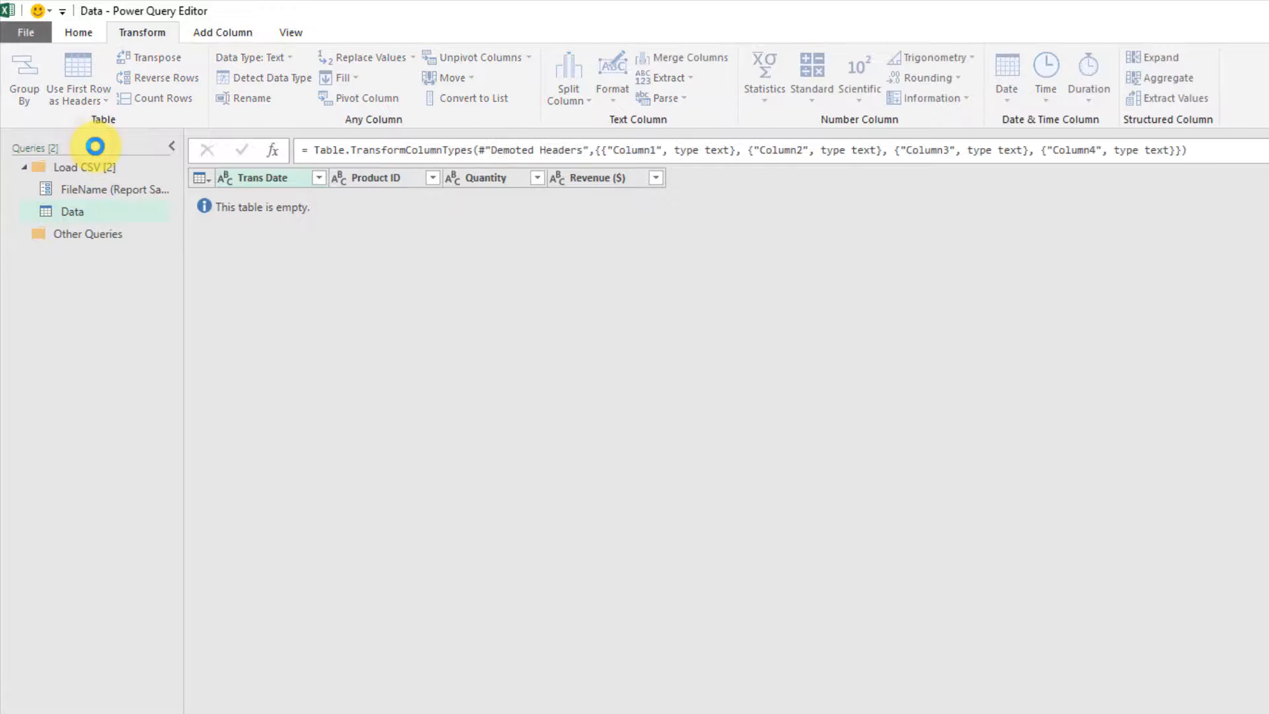
Step: Transpose the header table and filter Column1 to keep only rows that begin with Revenue
left_click(169, 64)
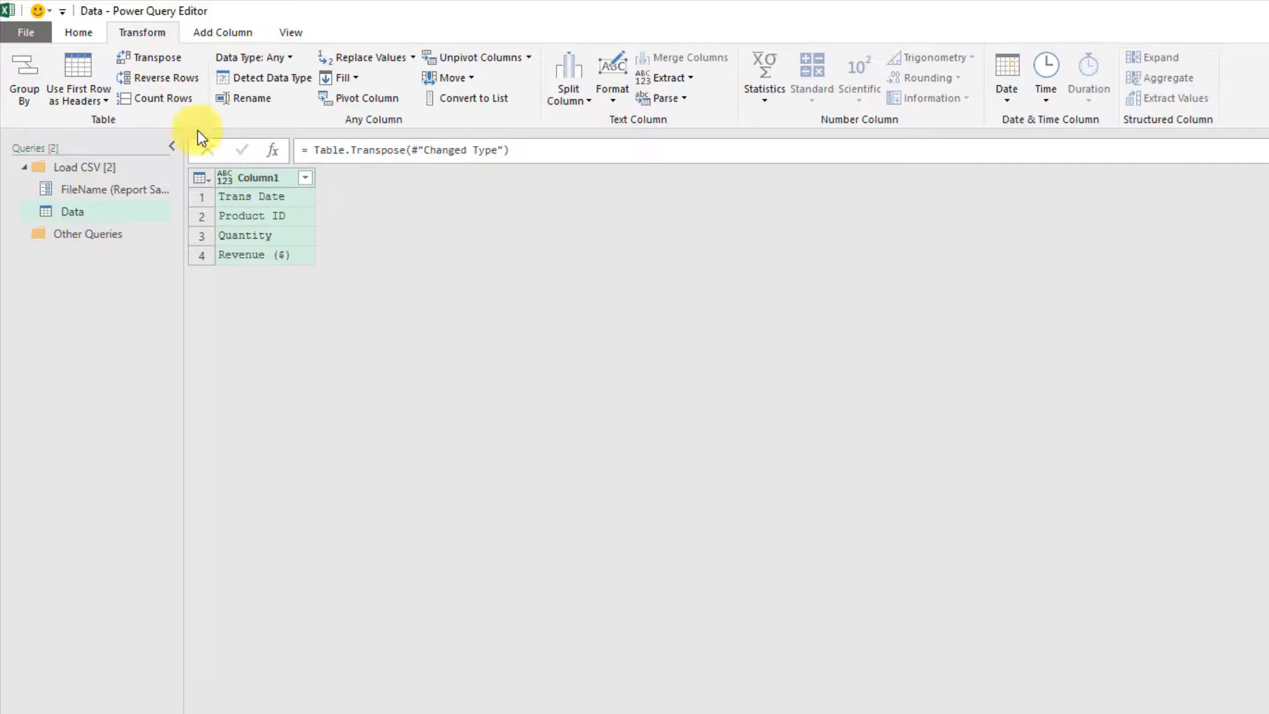
left_click(305, 178)
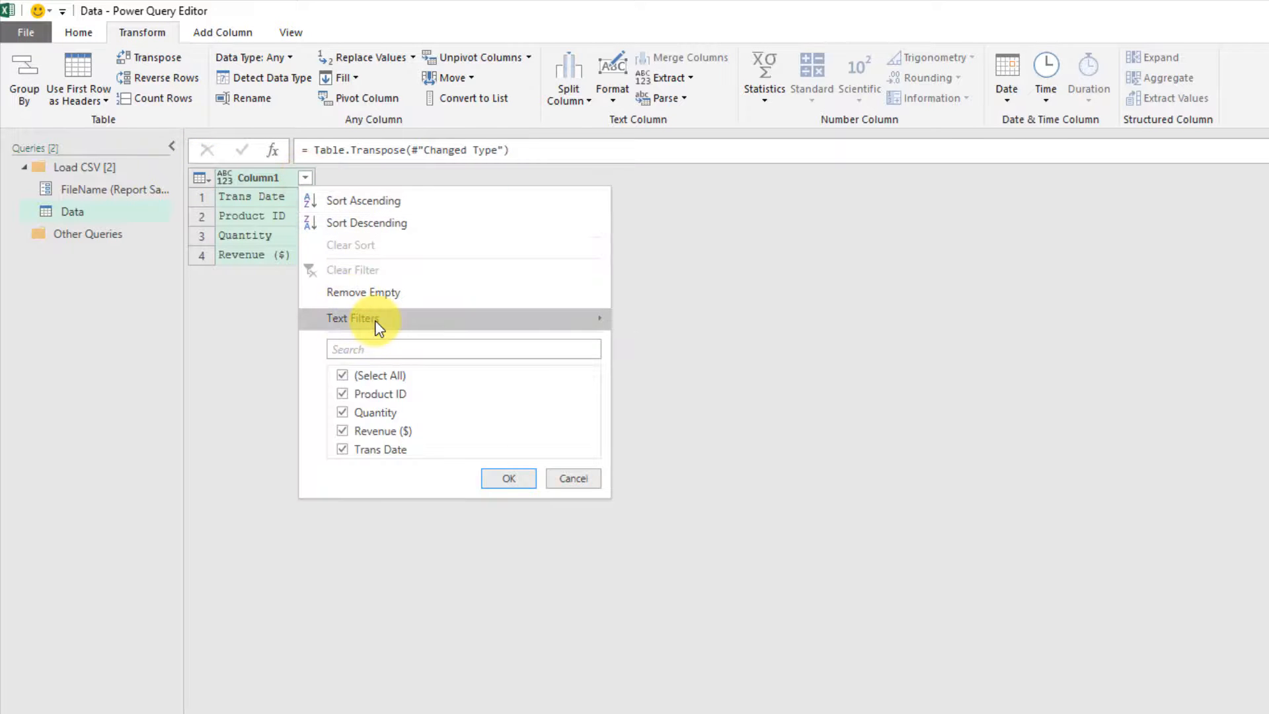
mouse_move(378, 328)
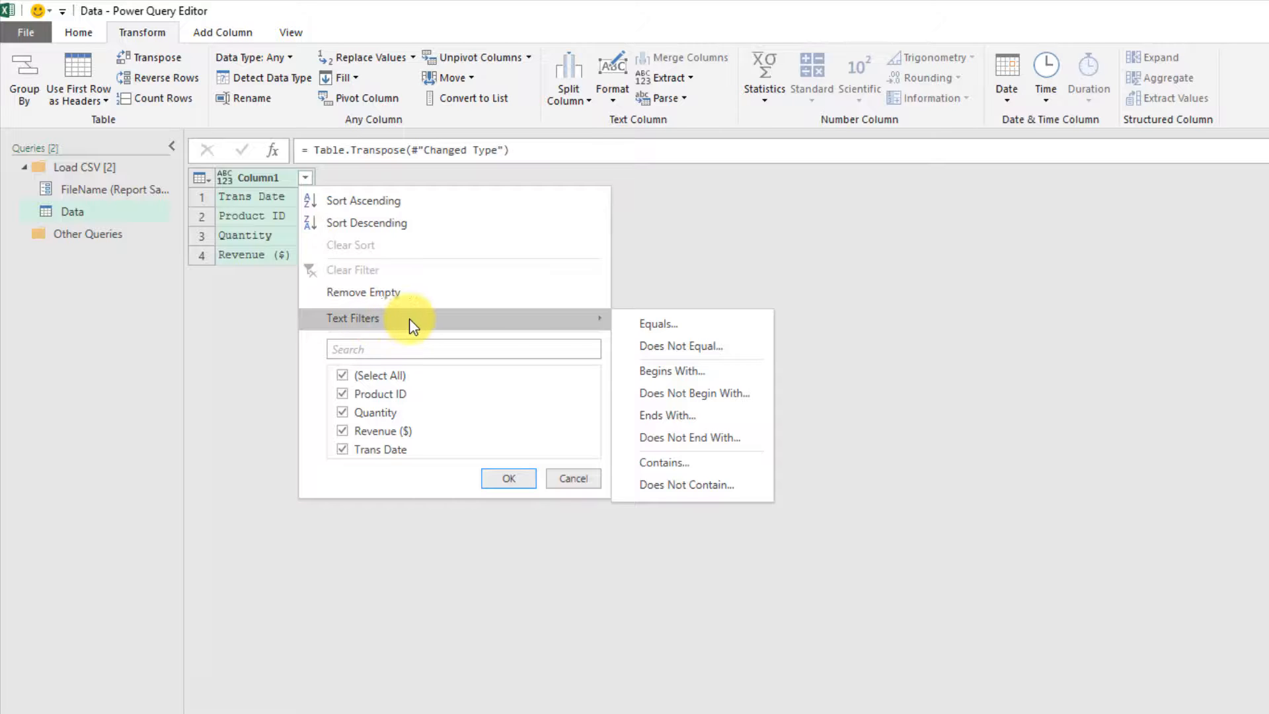
left_click(671, 374)
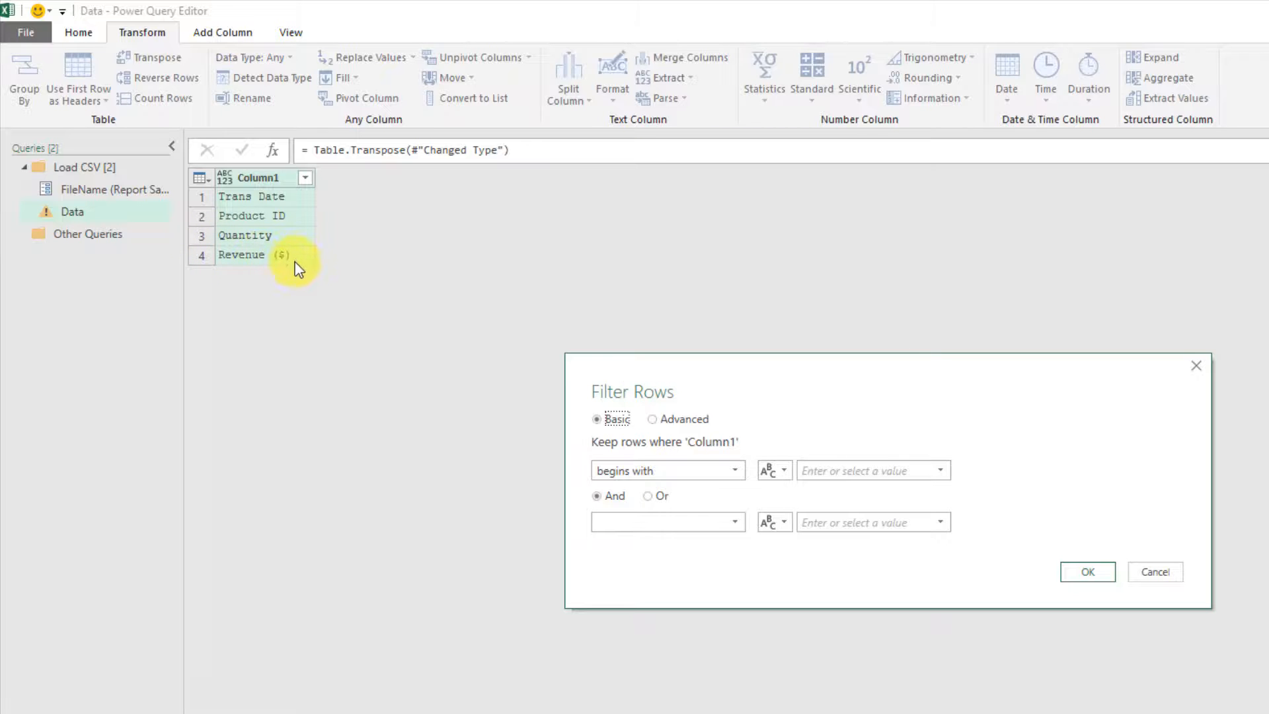
left_click(832, 468)
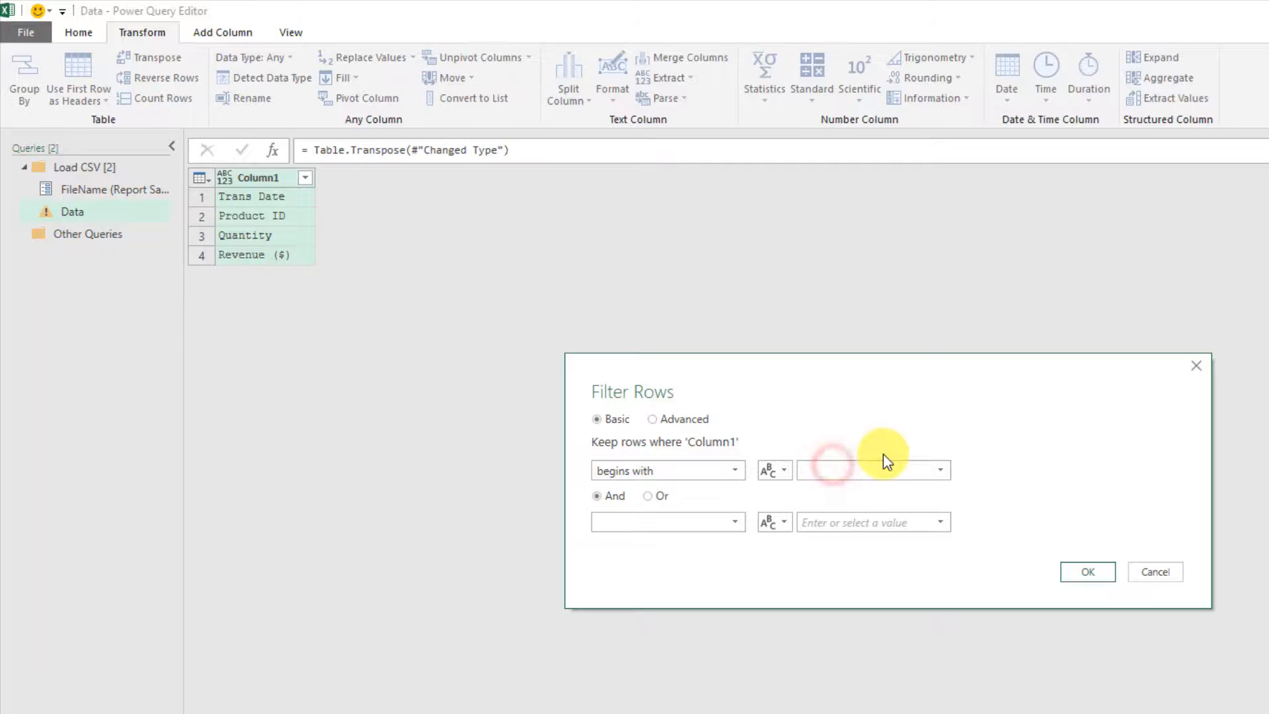
type("Revenue")
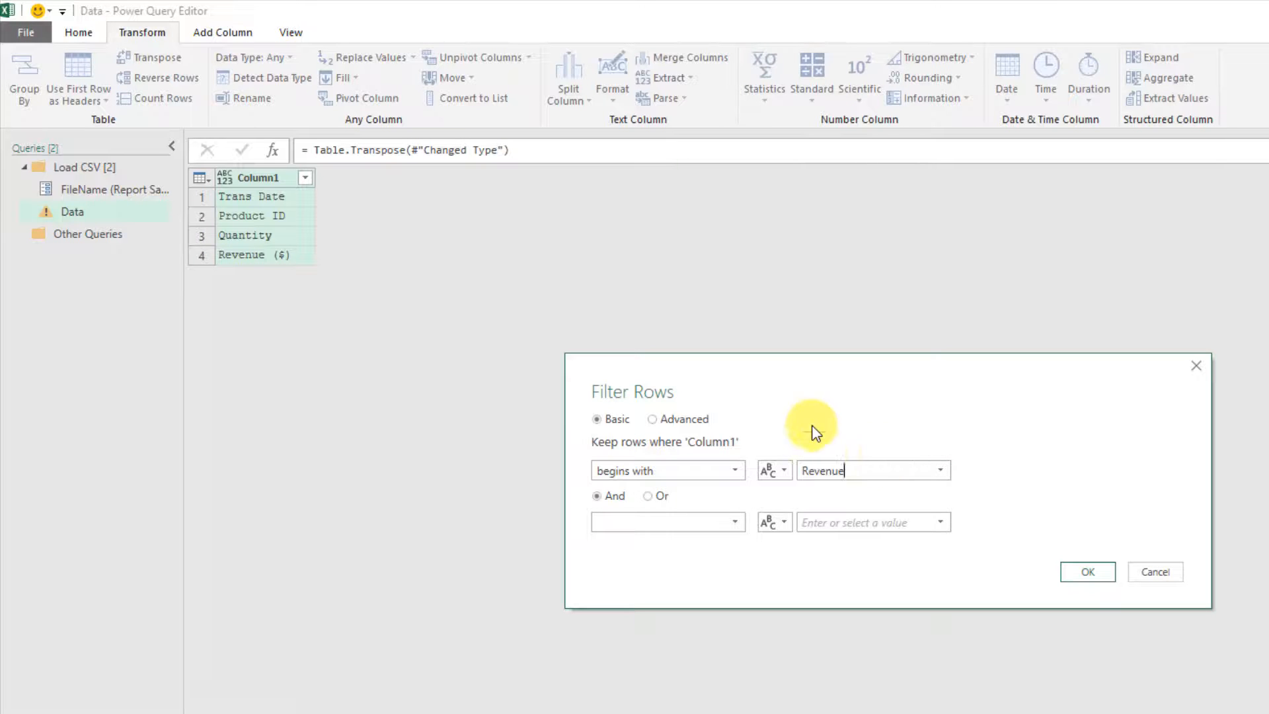
left_click(1077, 567)
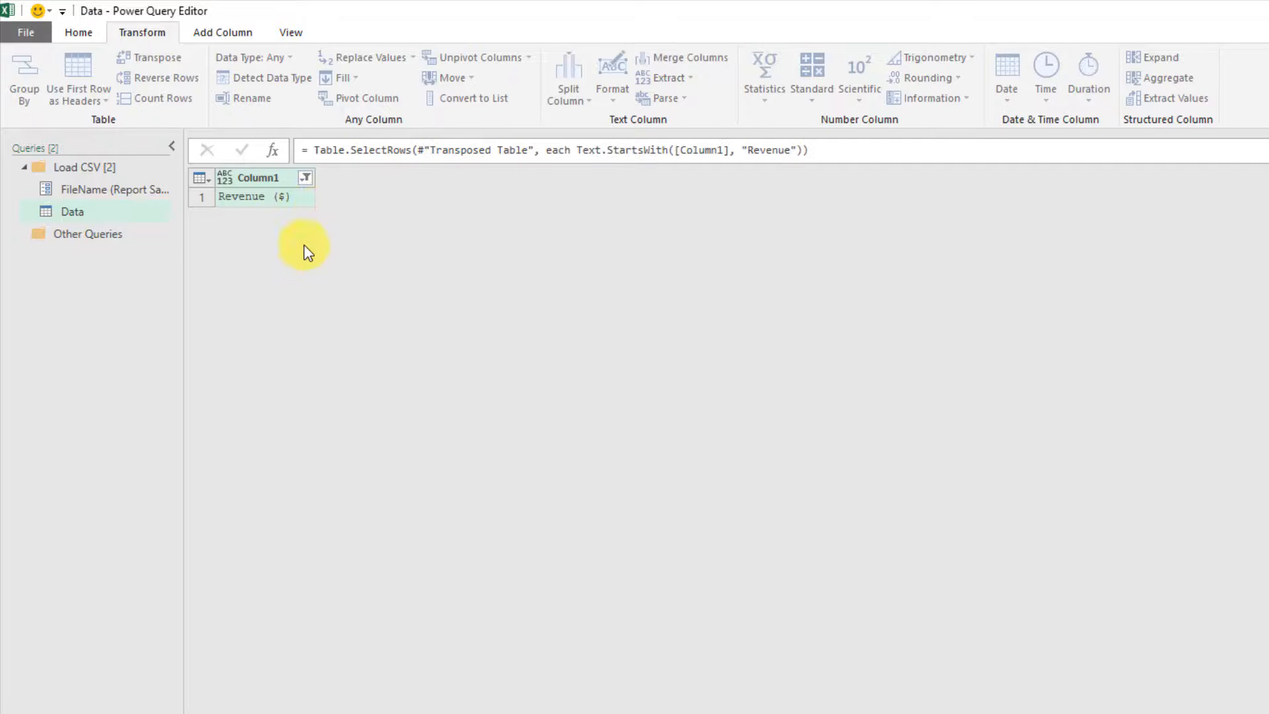
Step: Drill down into the remaining Column1 cell to extract the revenue header as a text value
right_click(286, 204)
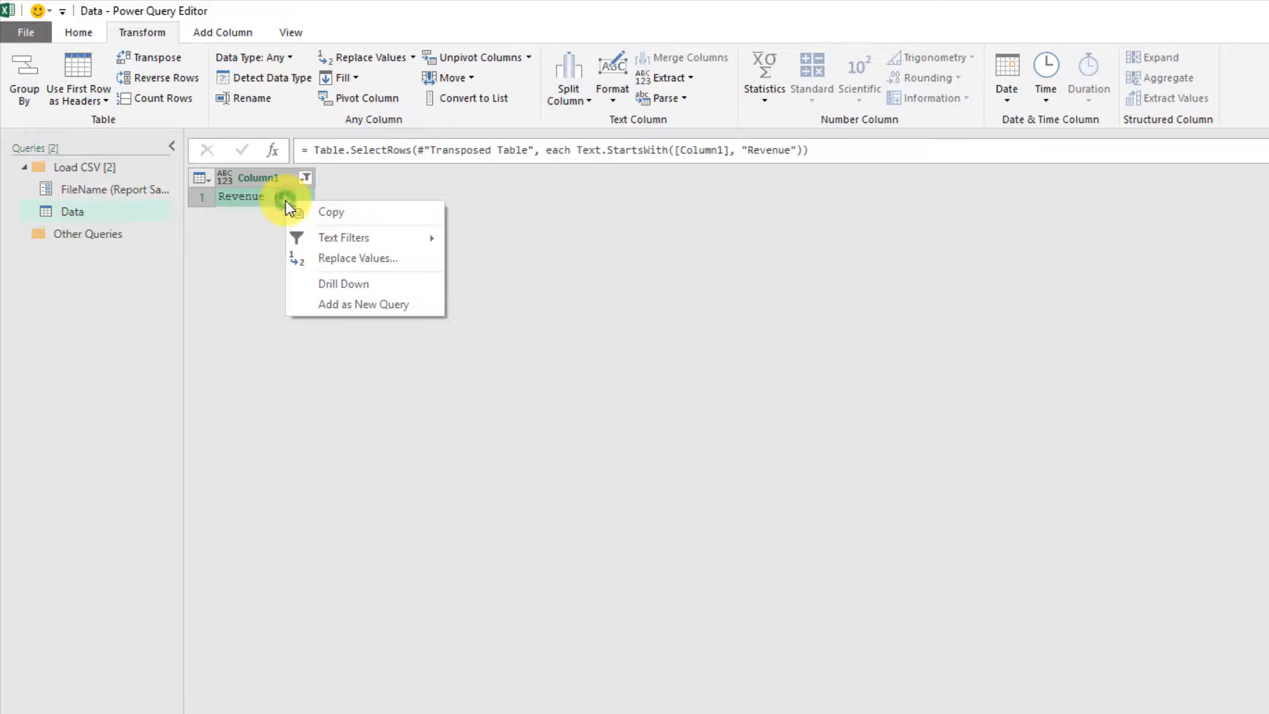
left_click(342, 286)
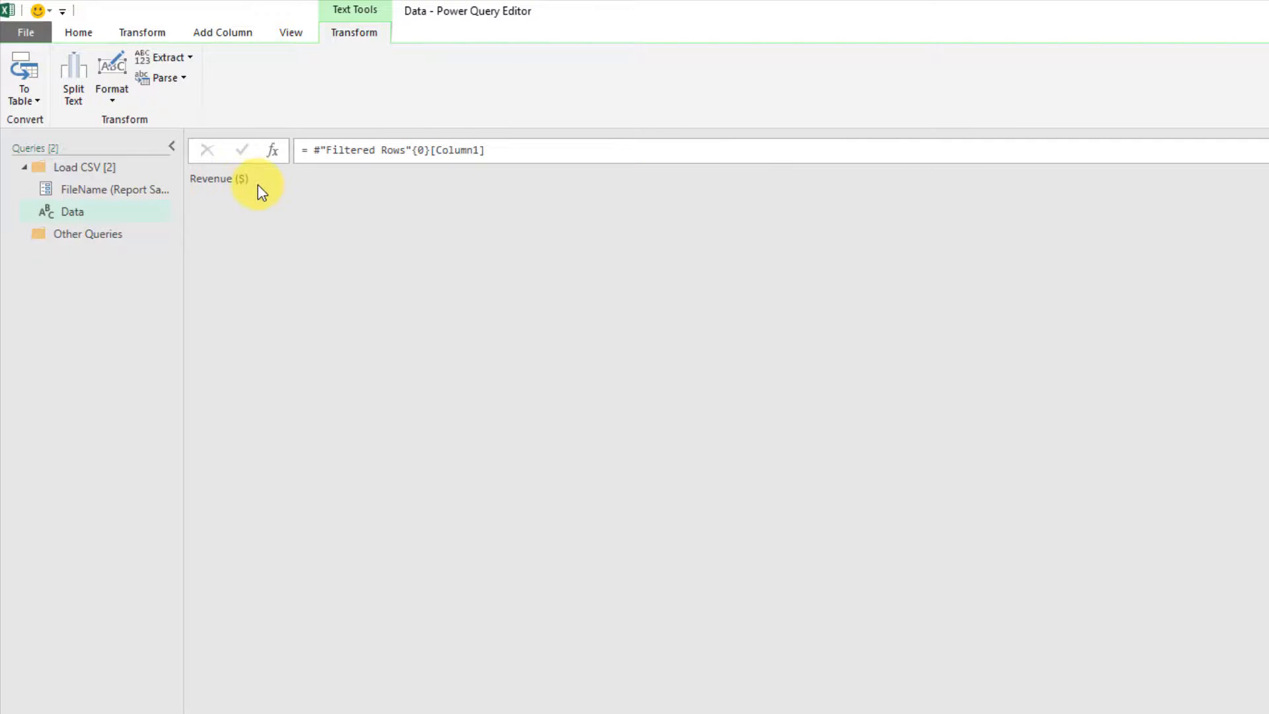
left_click(275, 153)
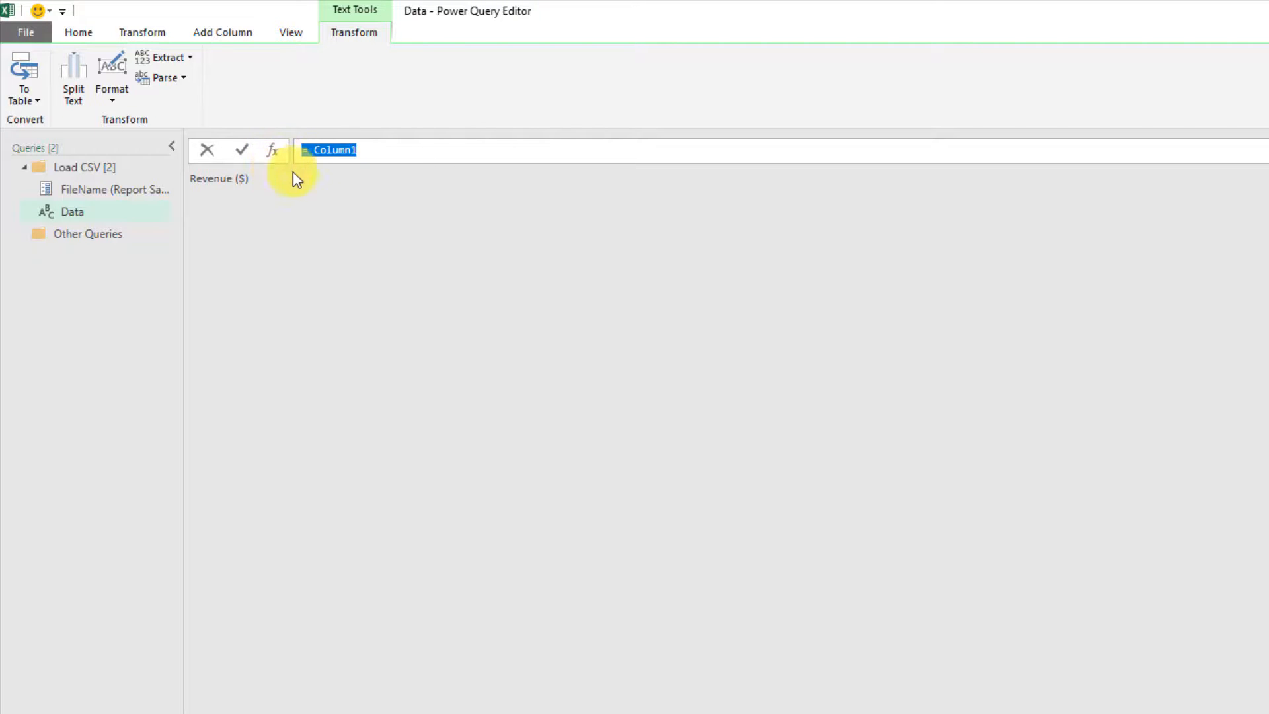
left_click(298, 146)
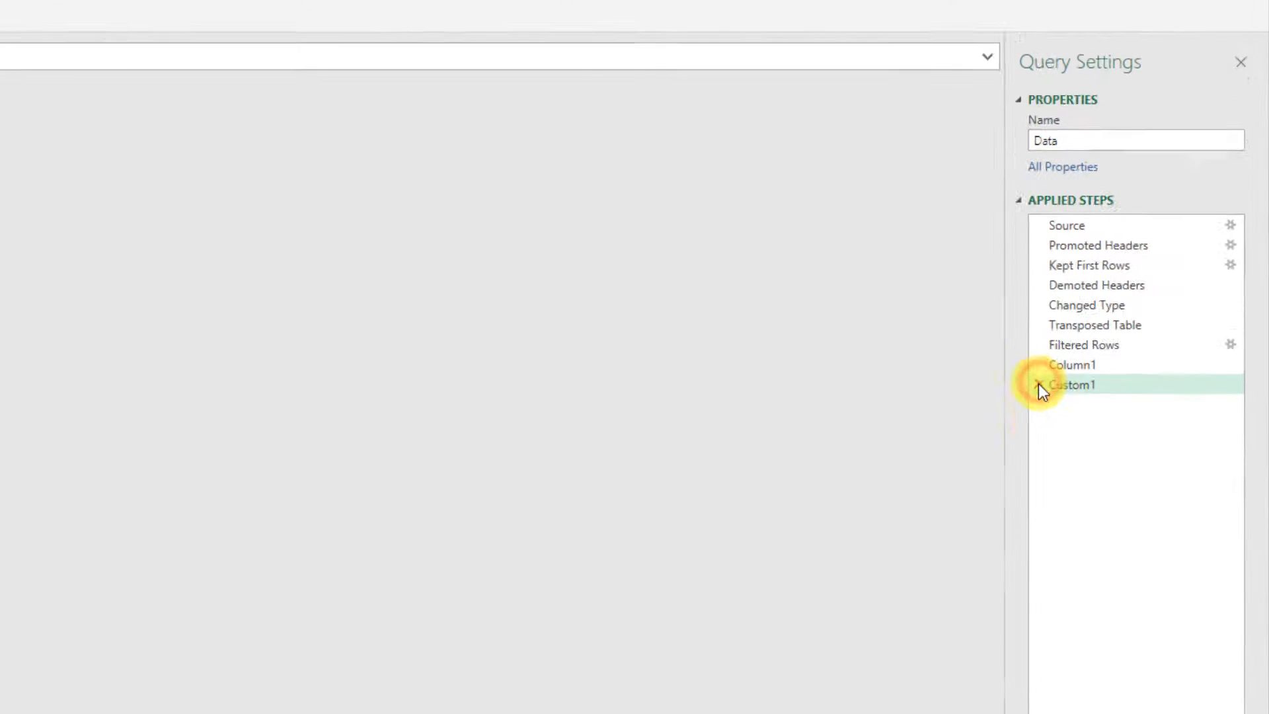
left_click(992, 419)
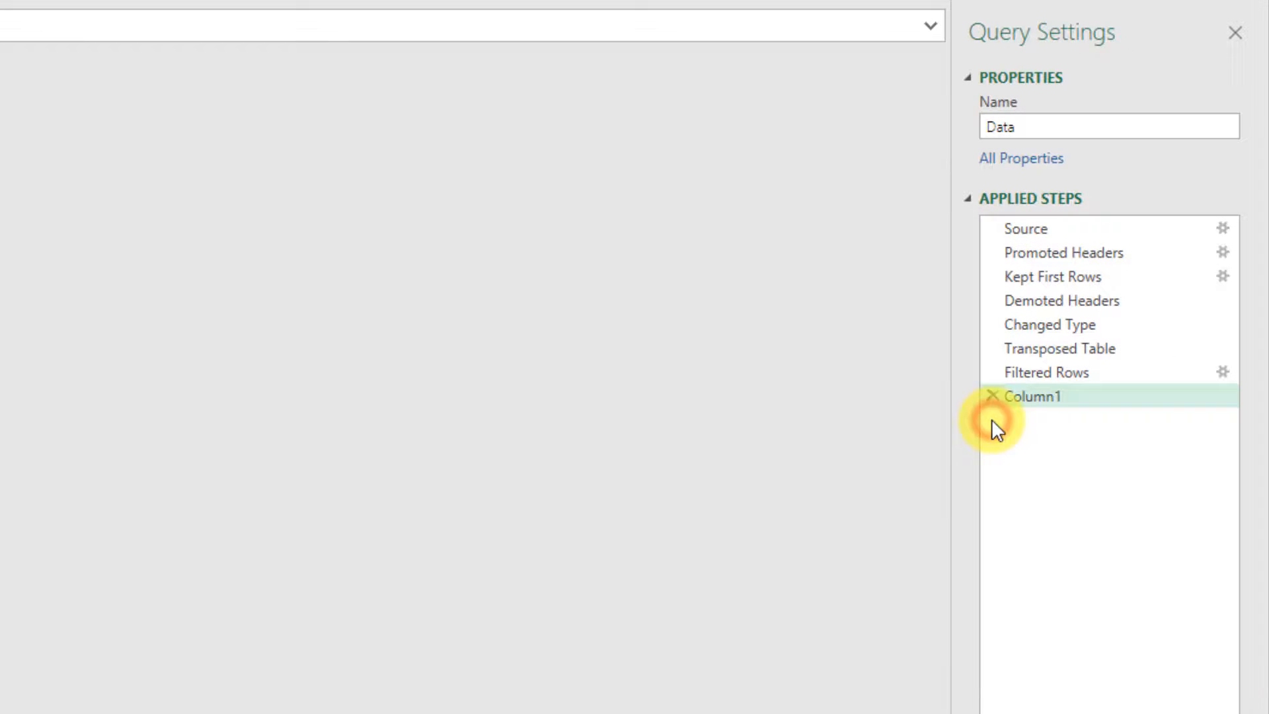
Step: Rename the Column1 applied step as ReplaceName
right_click(1041, 395)
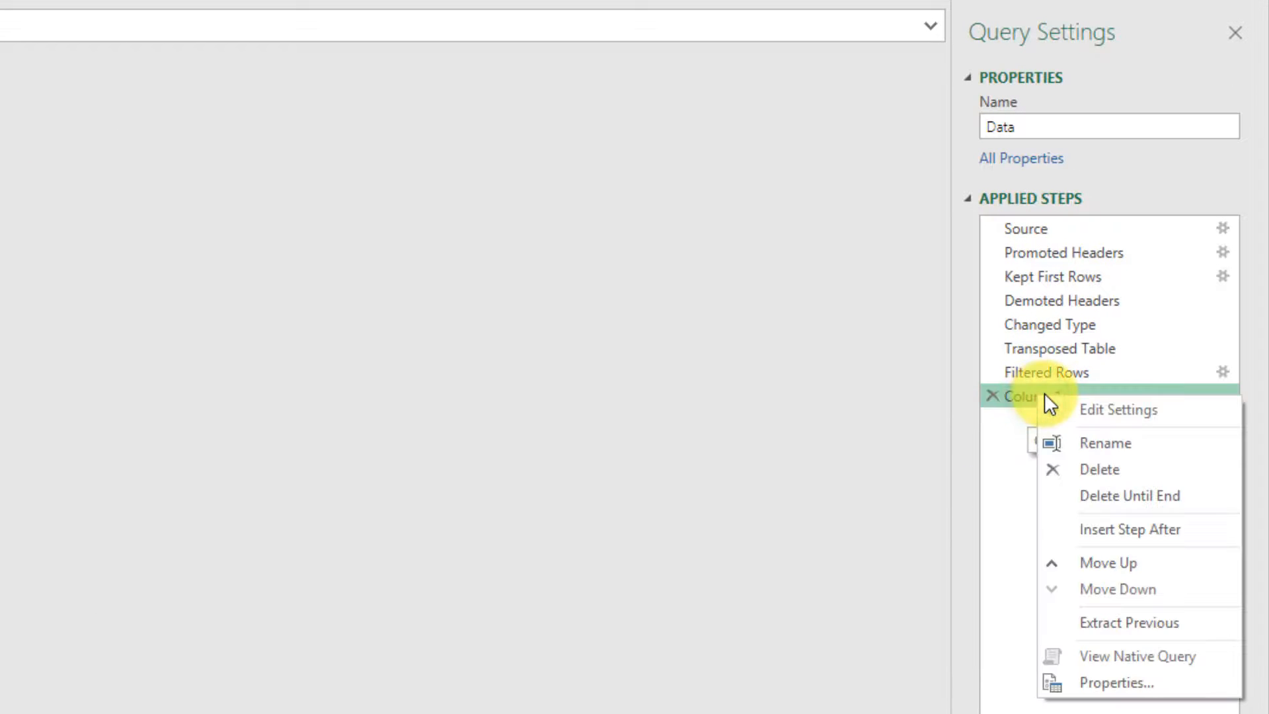
left_click(1097, 444)
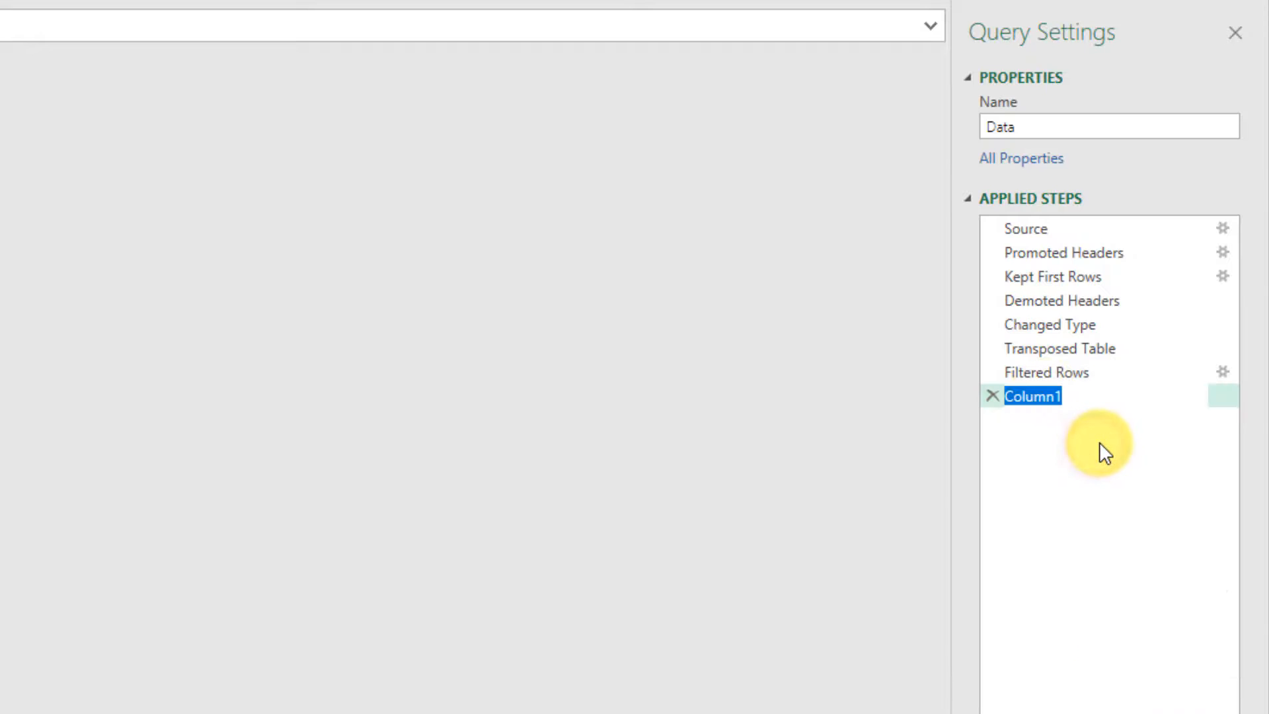
type("Replace")
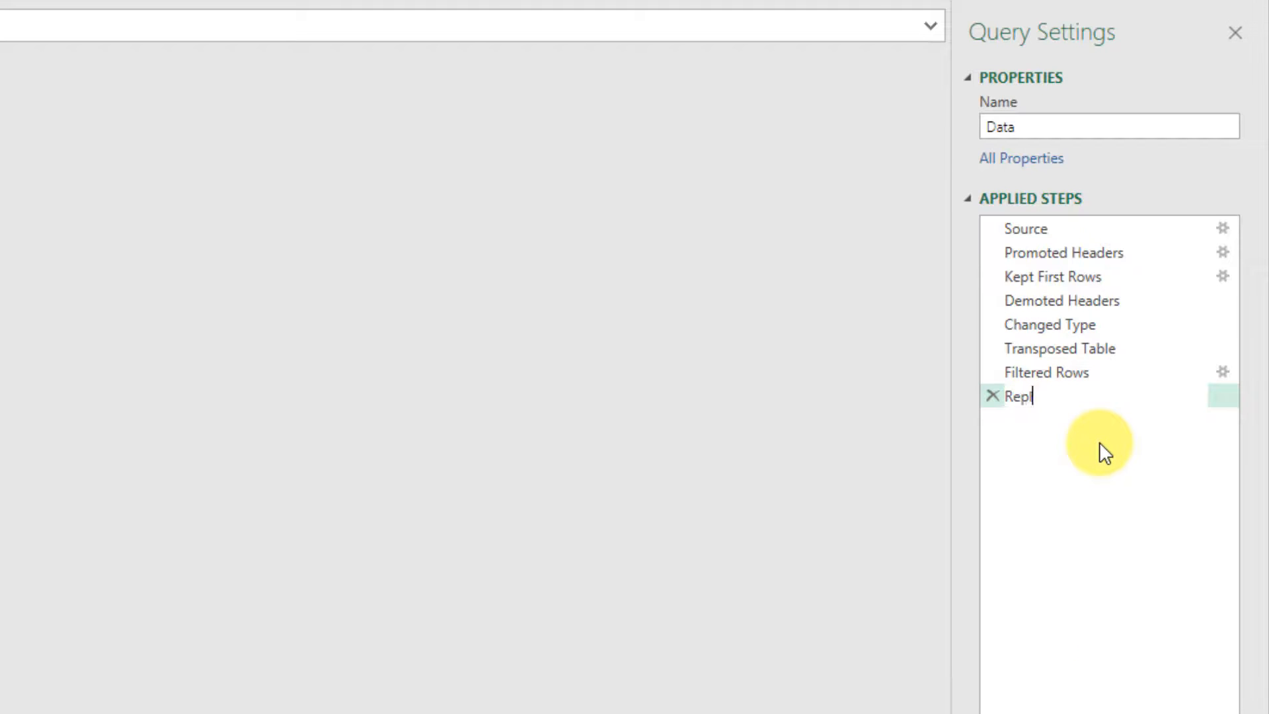
type("Name")
key("Return")
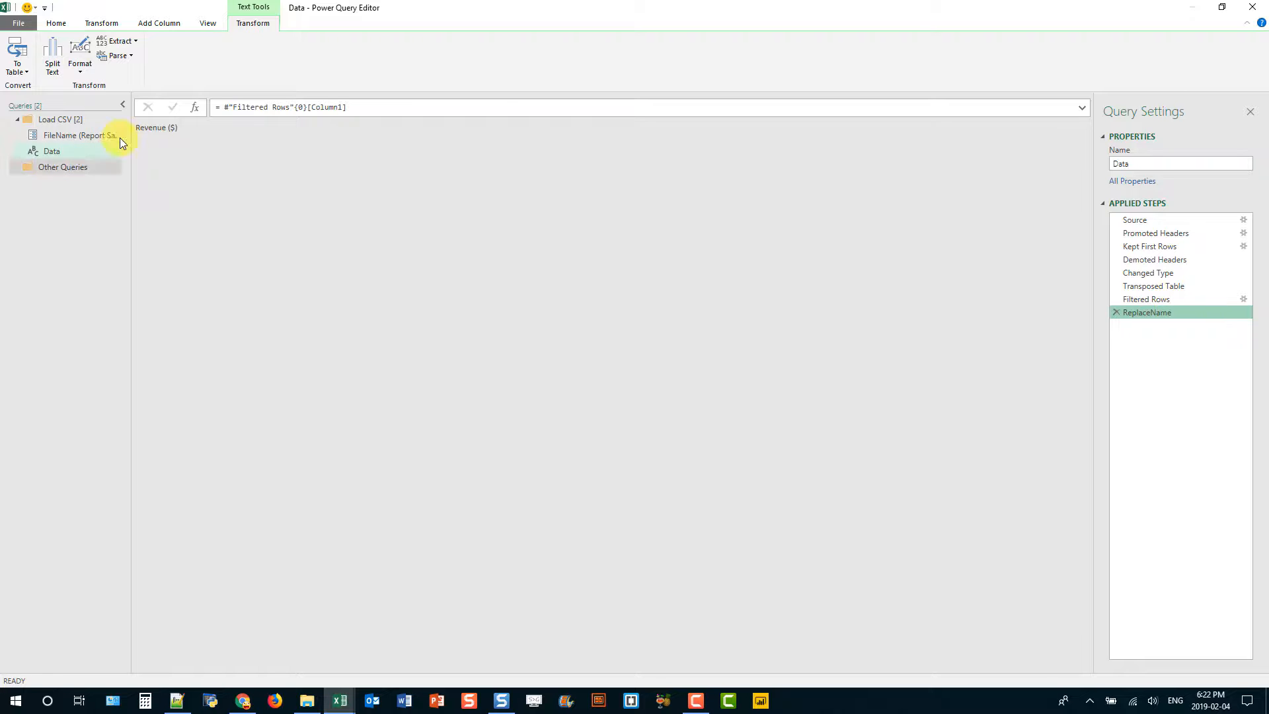
Step: Add a custom step with the formula = #"Promoted Headers" and compare its table with the Promoted Headers step
left_click(193, 105)
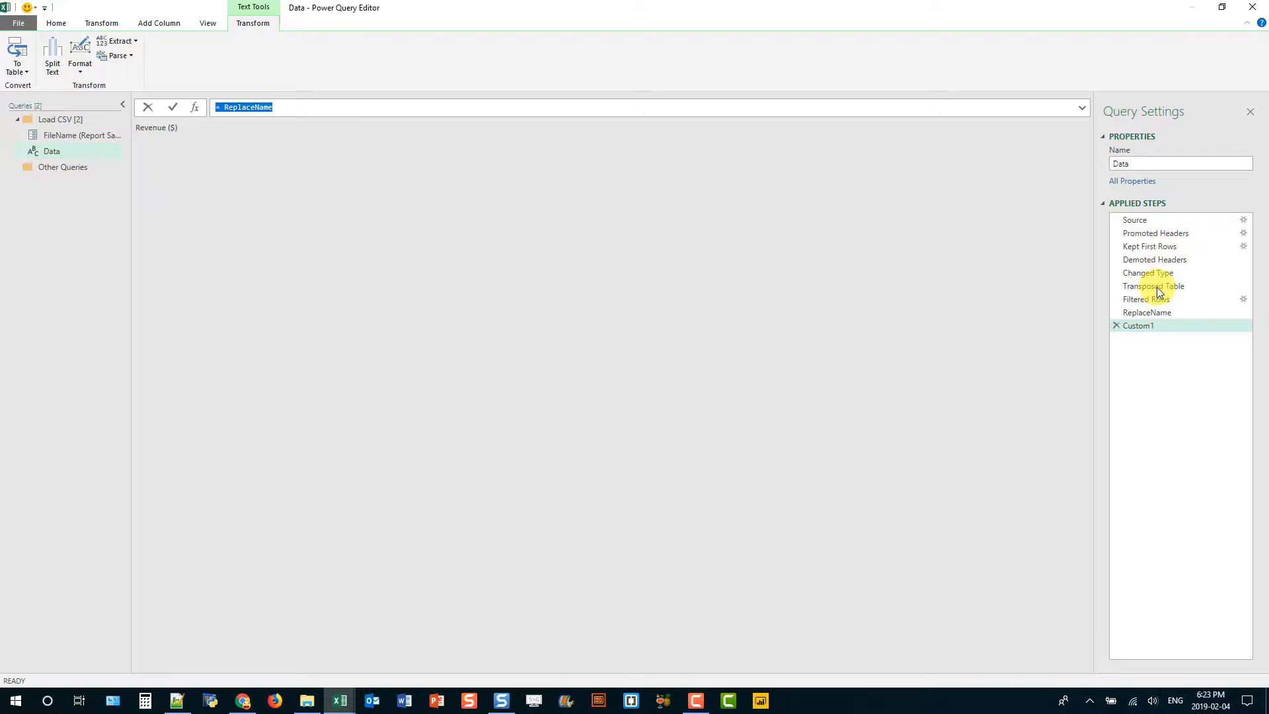
left_click(224, 107)
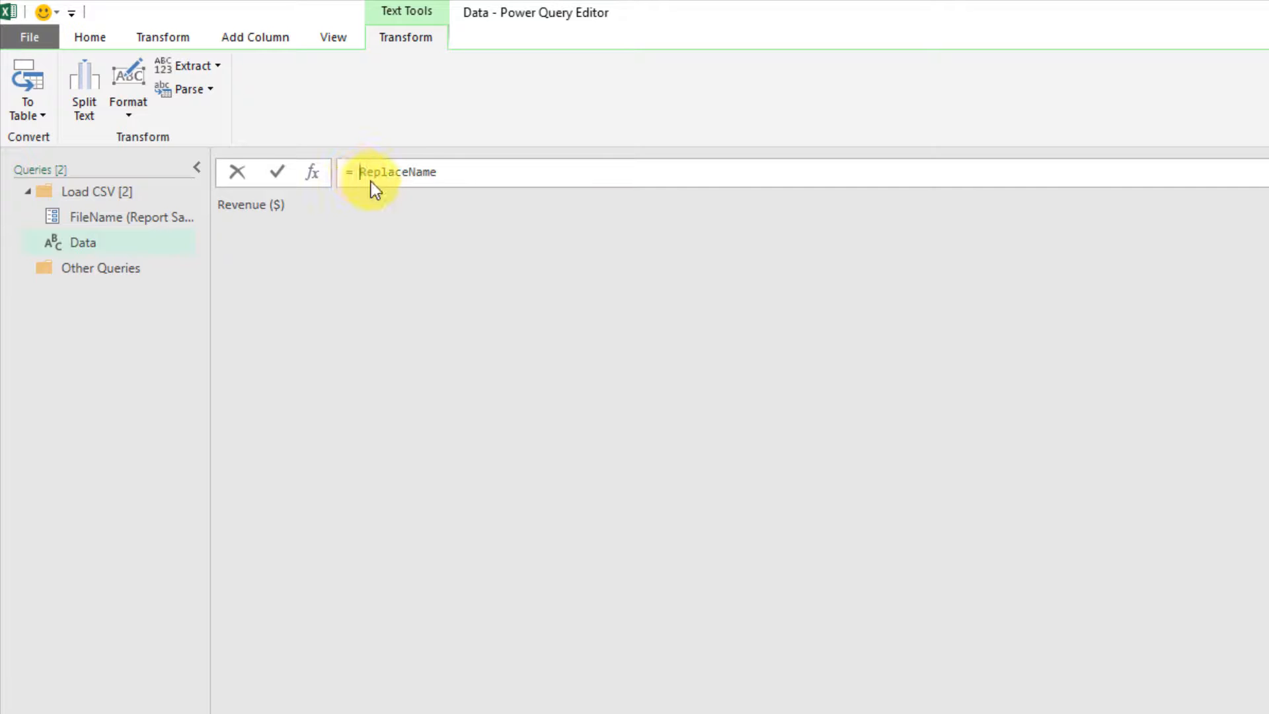
type("#")
type("\"")
type("Prom")
type("oted ")
type("Headers")
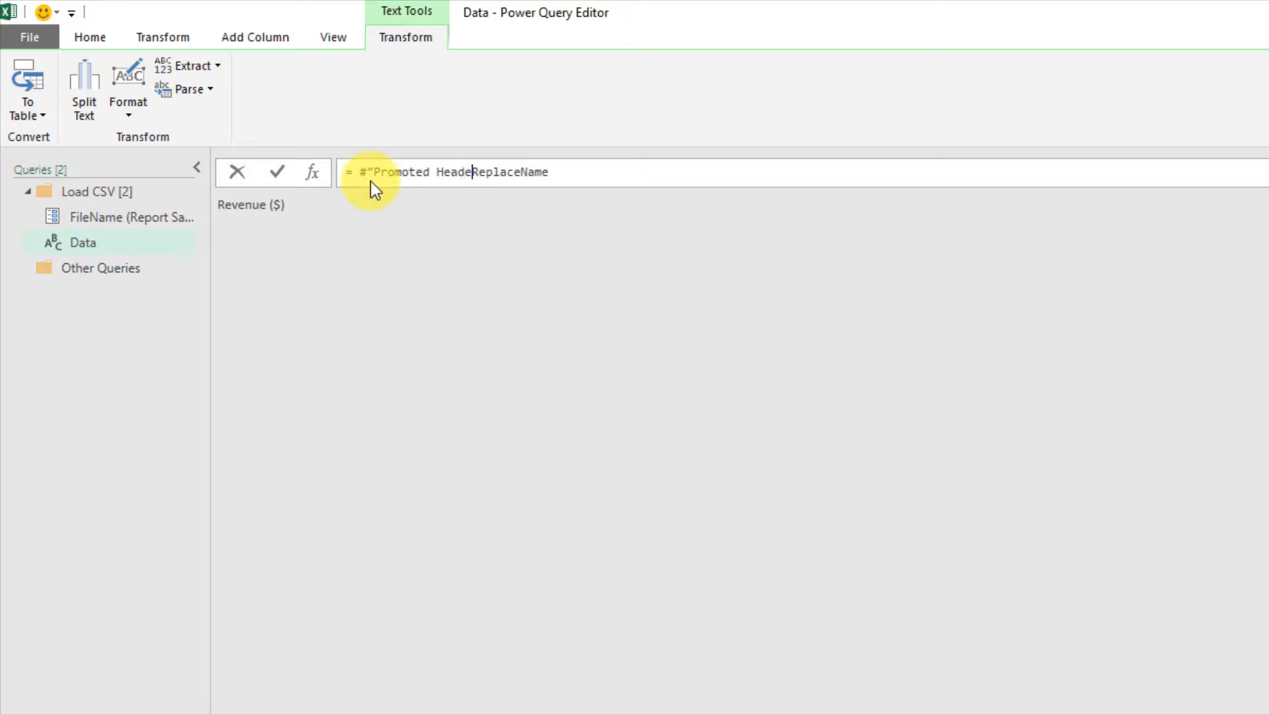
type("\"")
key("shift+End")
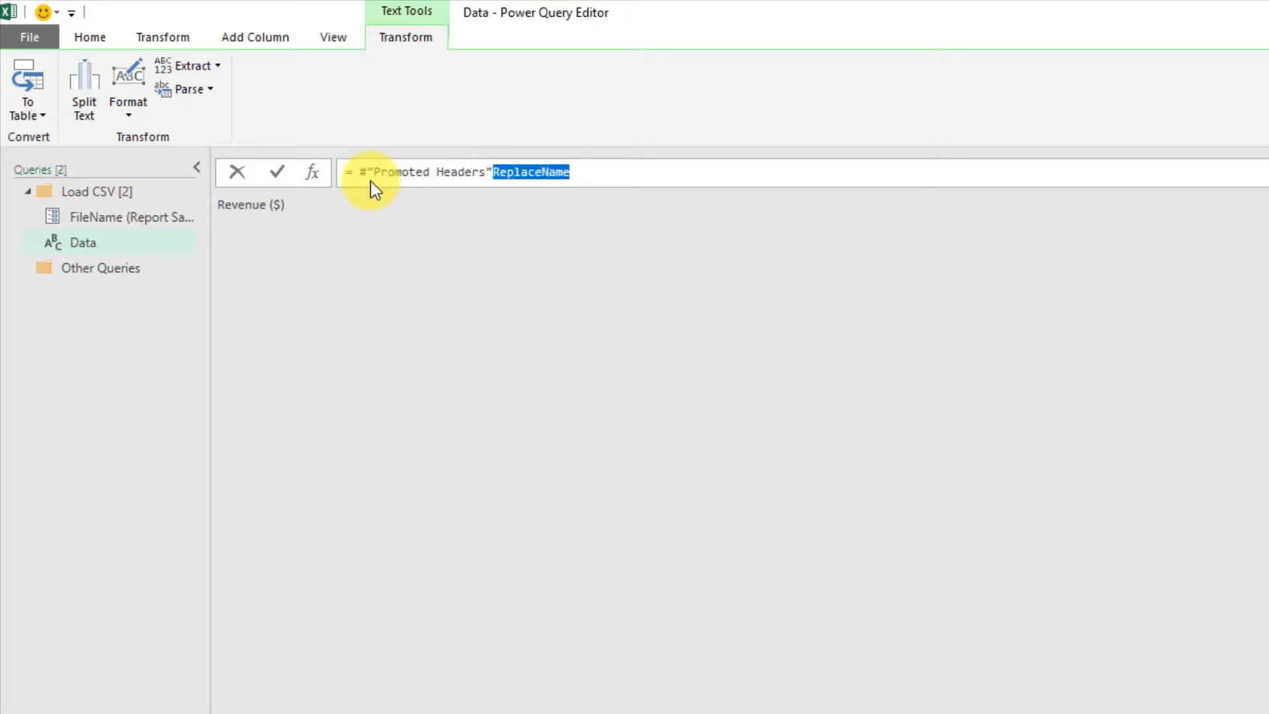
key("Delete")
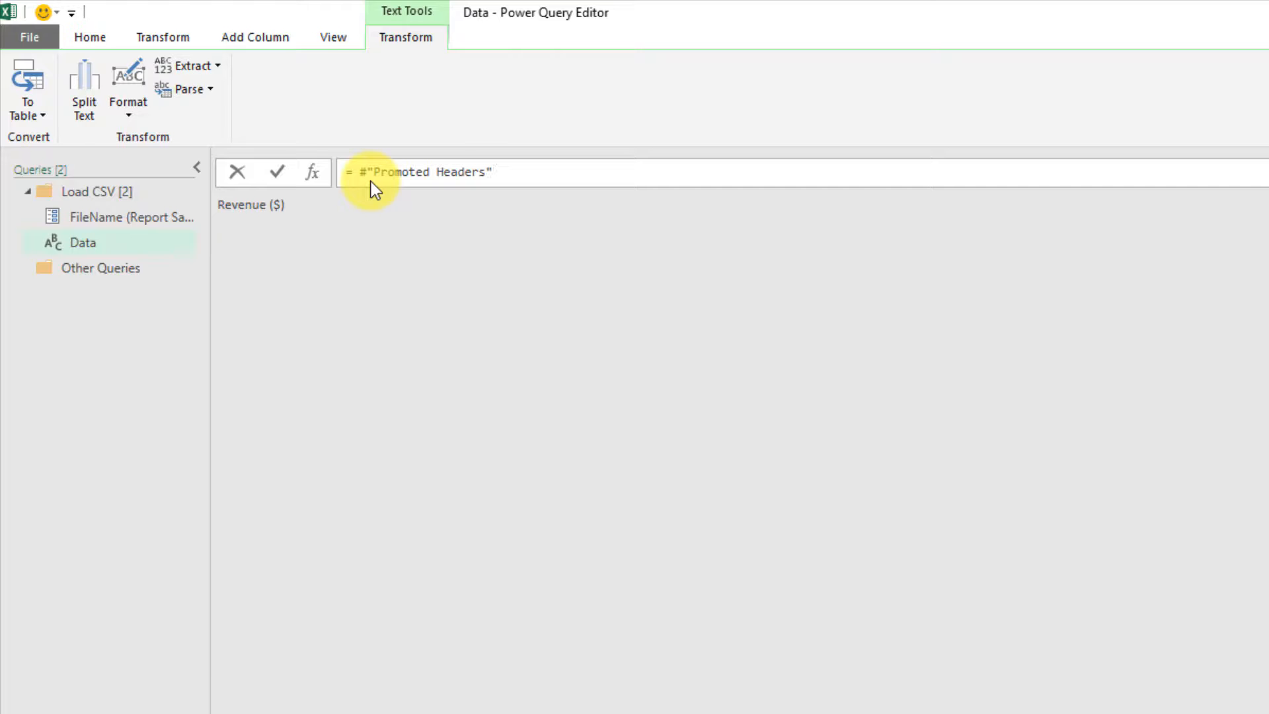
left_click(276, 174)
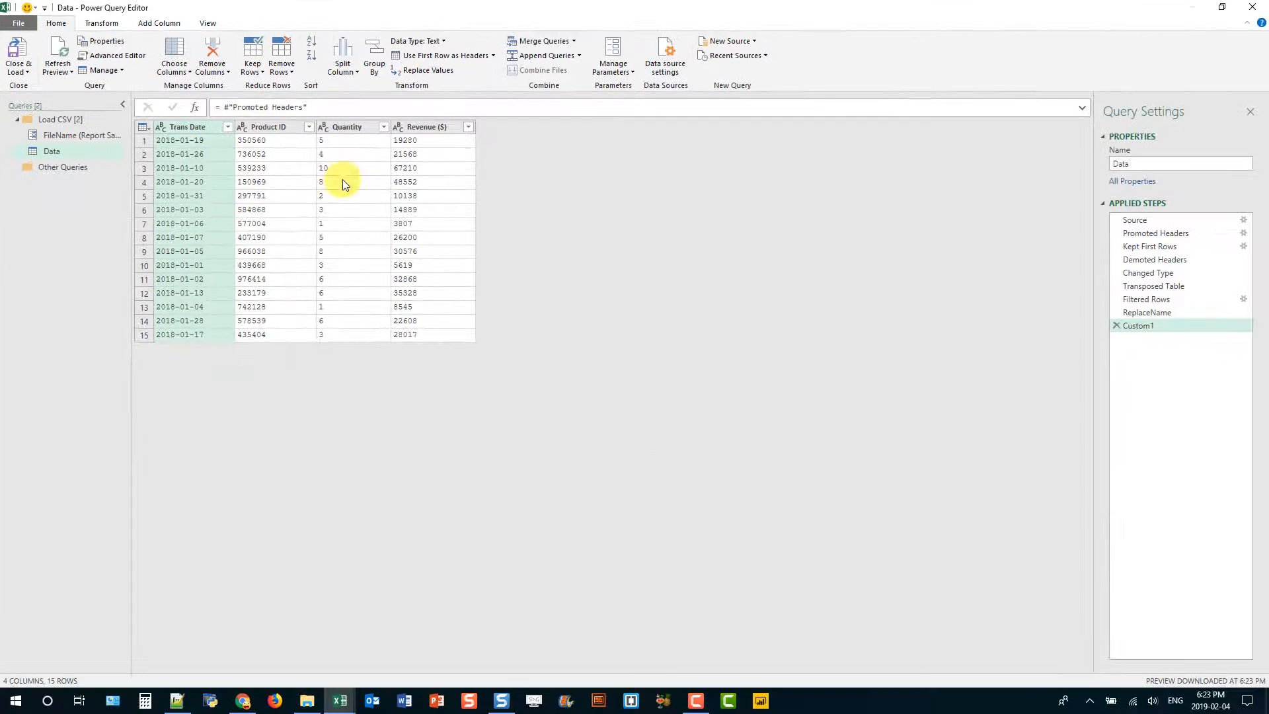
left_click(1162, 233)
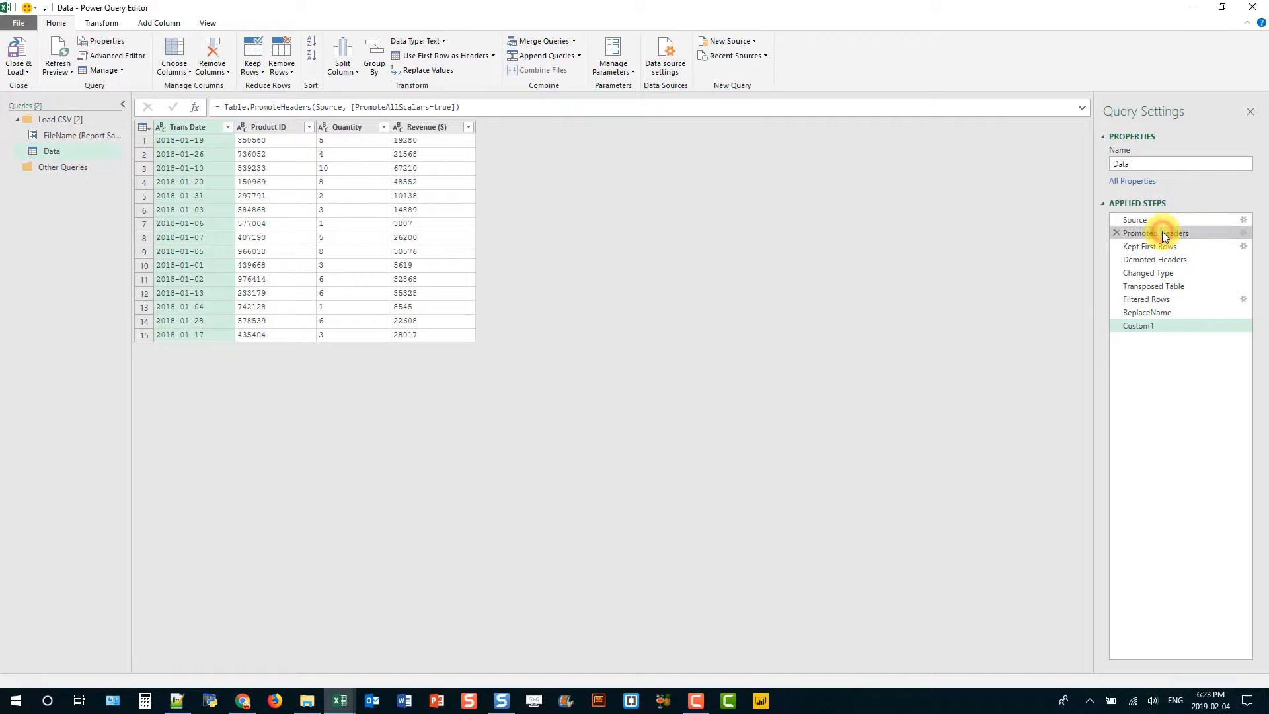
left_click(1154, 326)
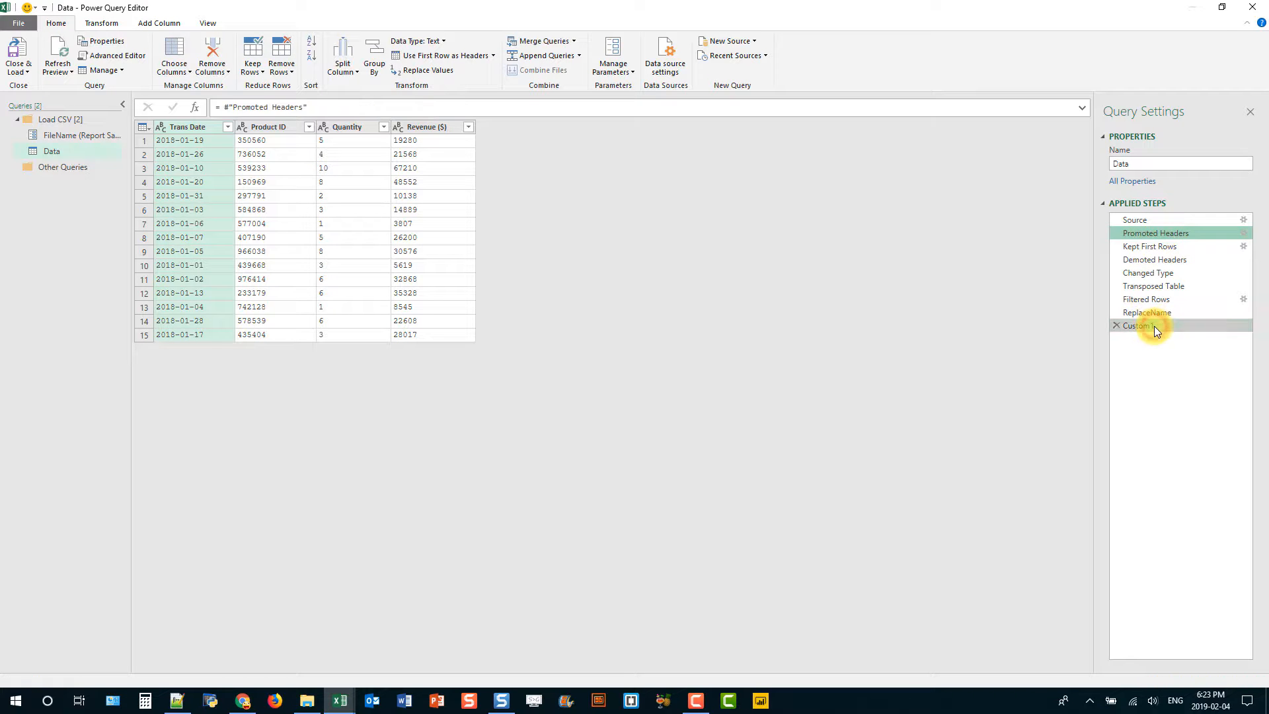
left_click(1164, 234)
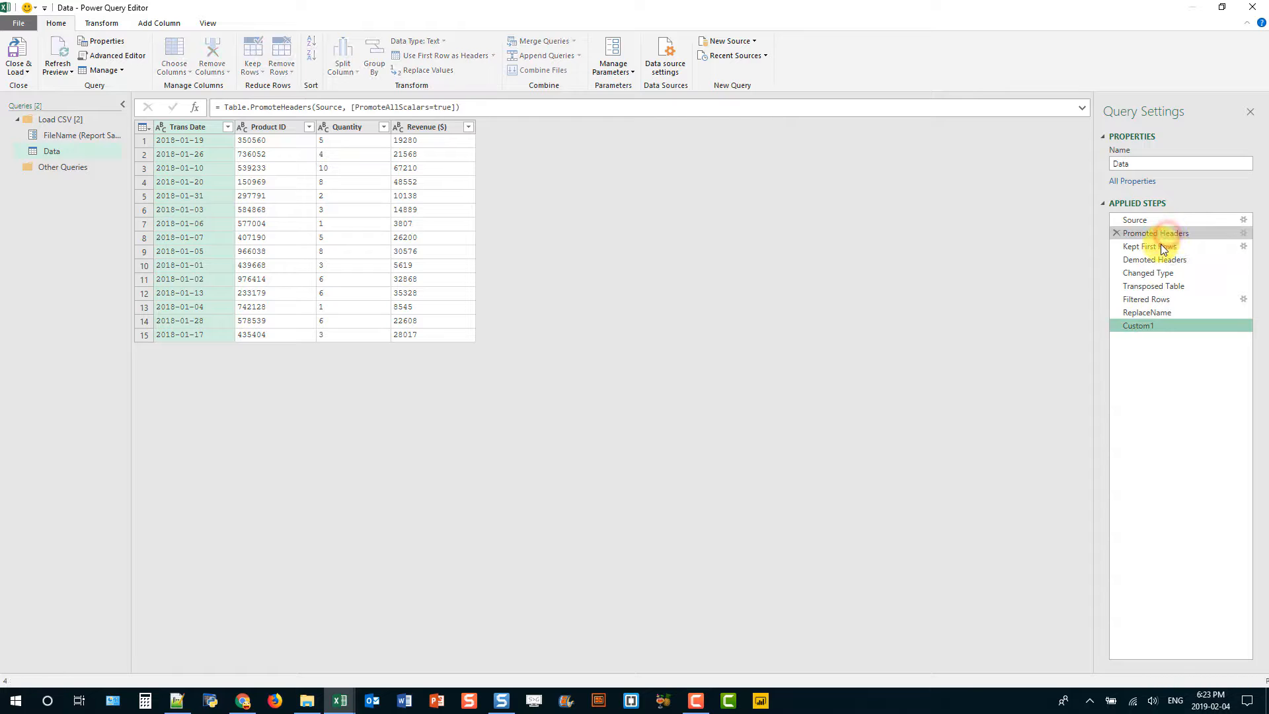
left_click(1147, 327)
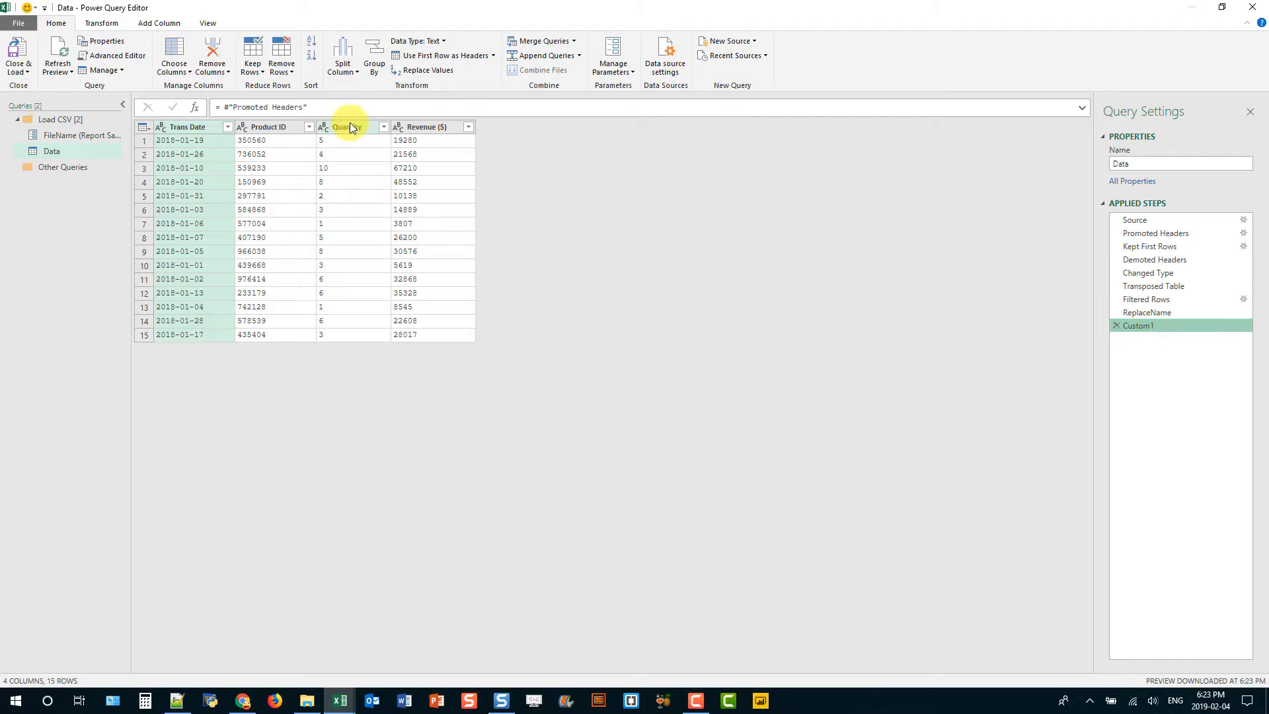
Step: Rename the Revenue ($) column as Revenue
double_click(418, 127)
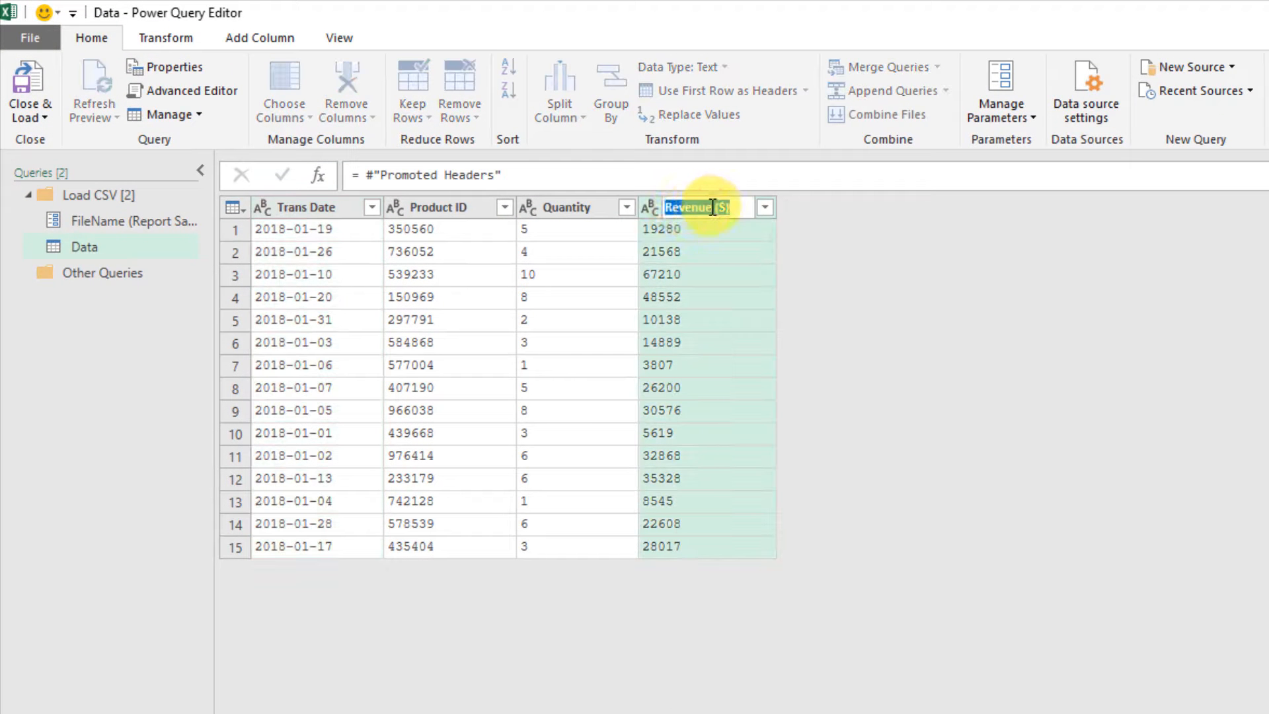
left_click_drag(713, 207, 758, 228)
key("BackSpace")
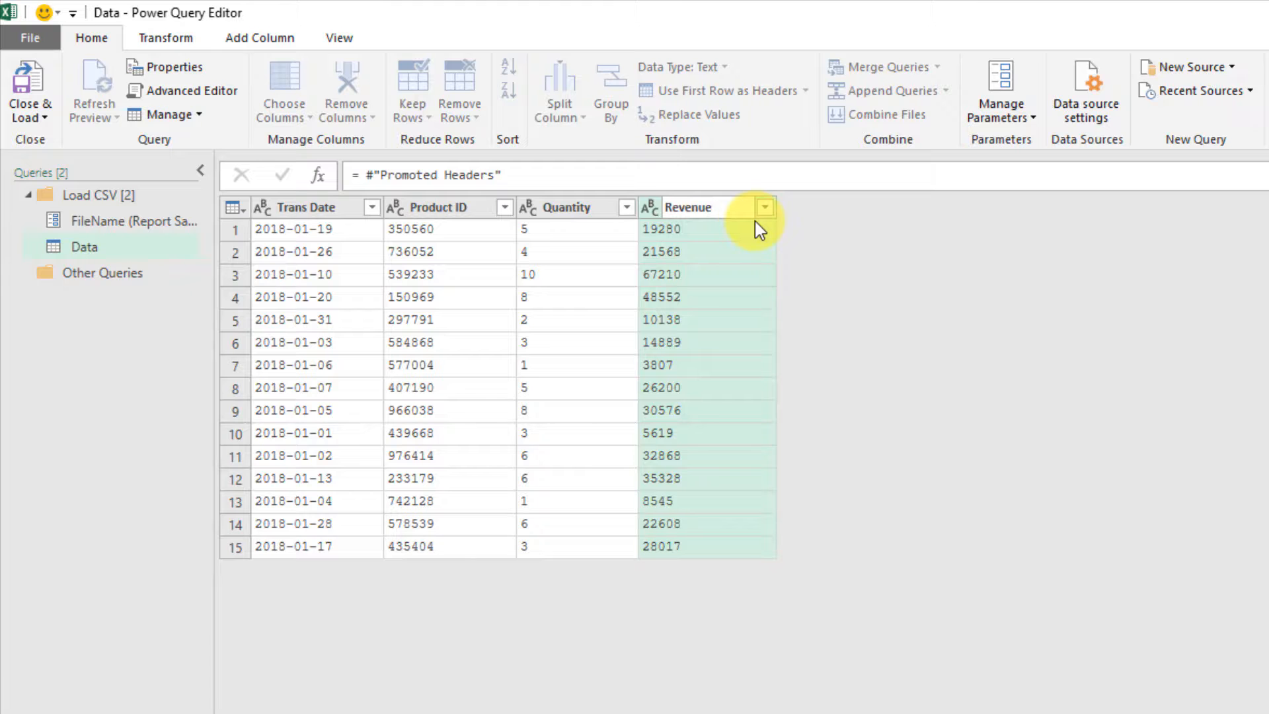
key("Return")
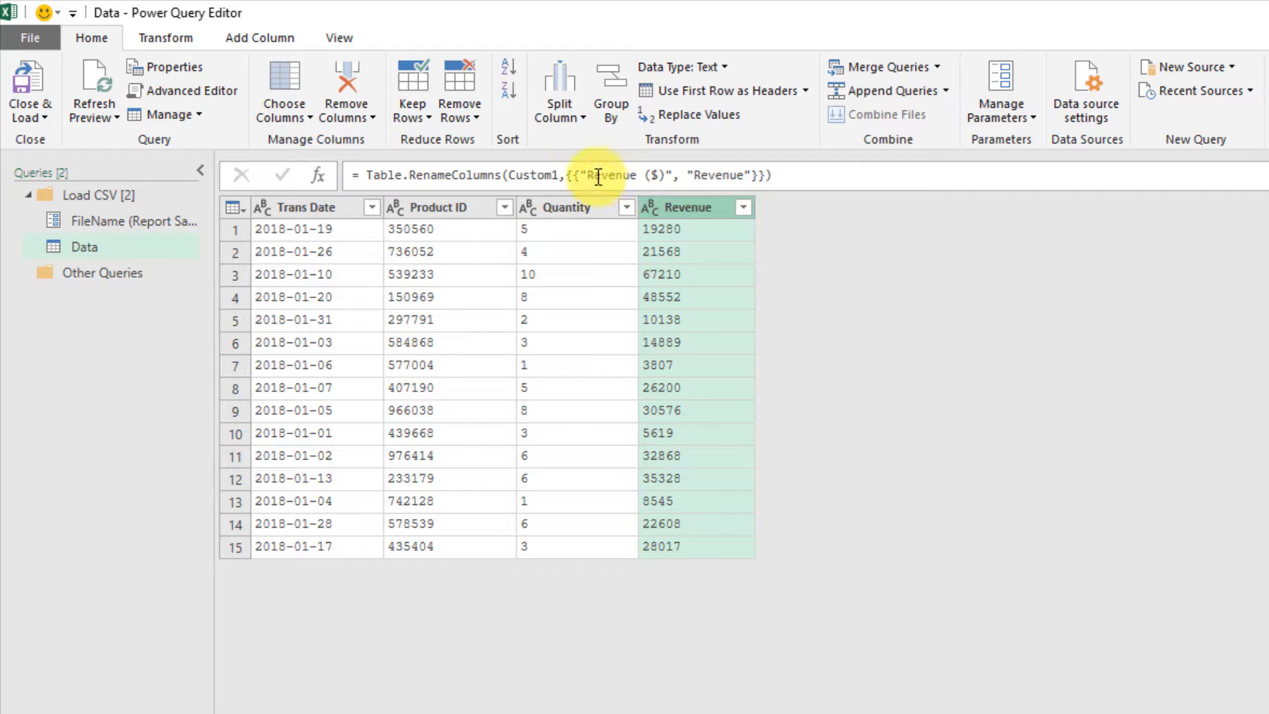
Step: Replace the hardcoded "Revenue ($)" in the Renamed Columns formula with the ReplaceName step reference
left_click_drag(583, 176, 660, 177)
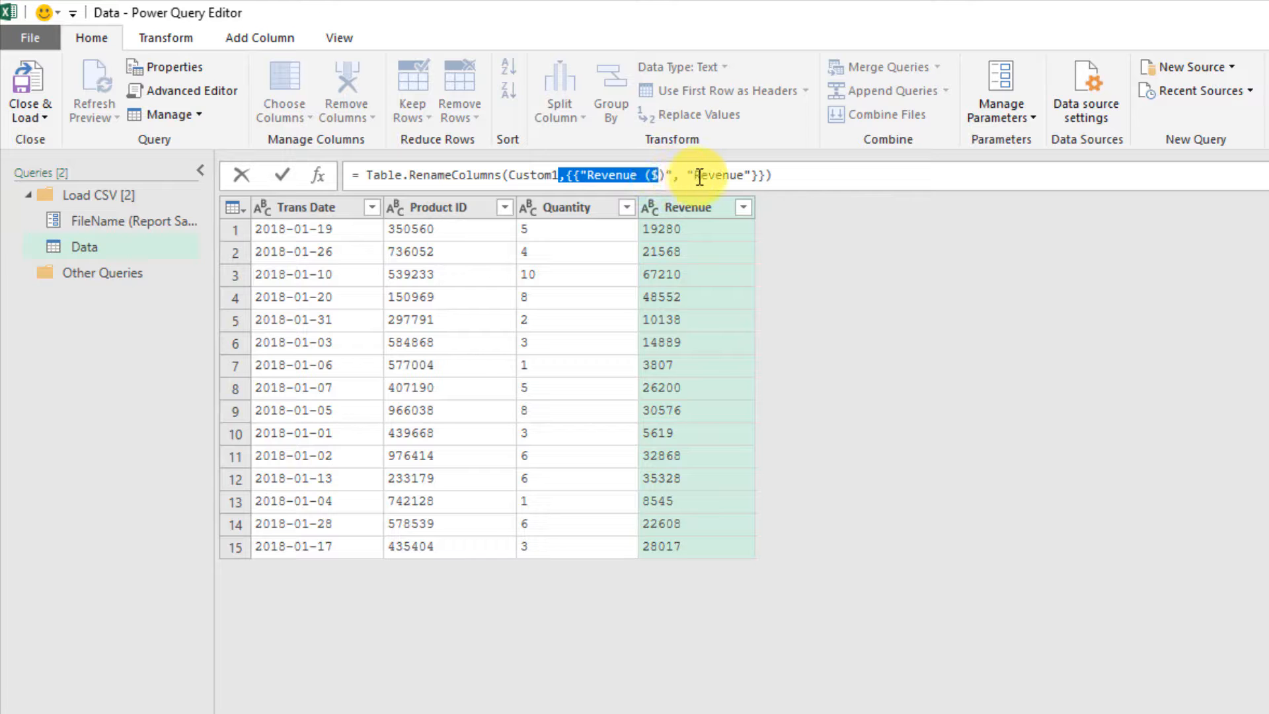
left_click(584, 178)
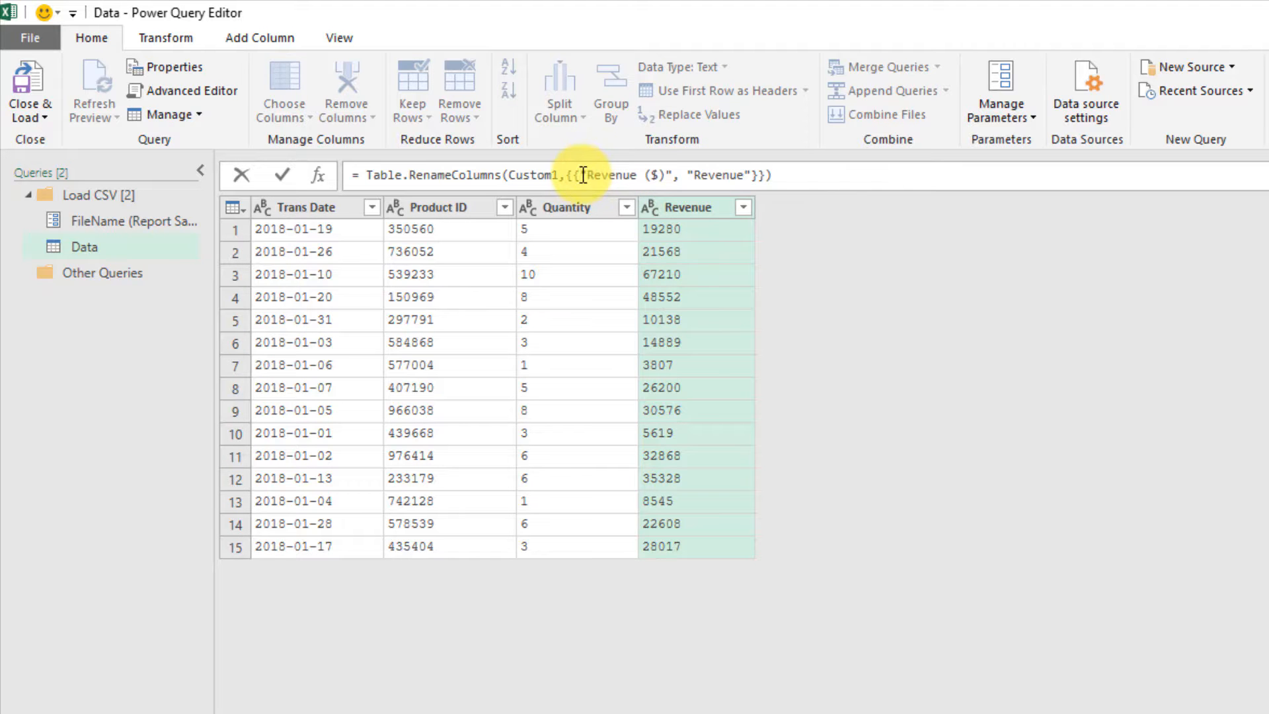
double_click(584, 175)
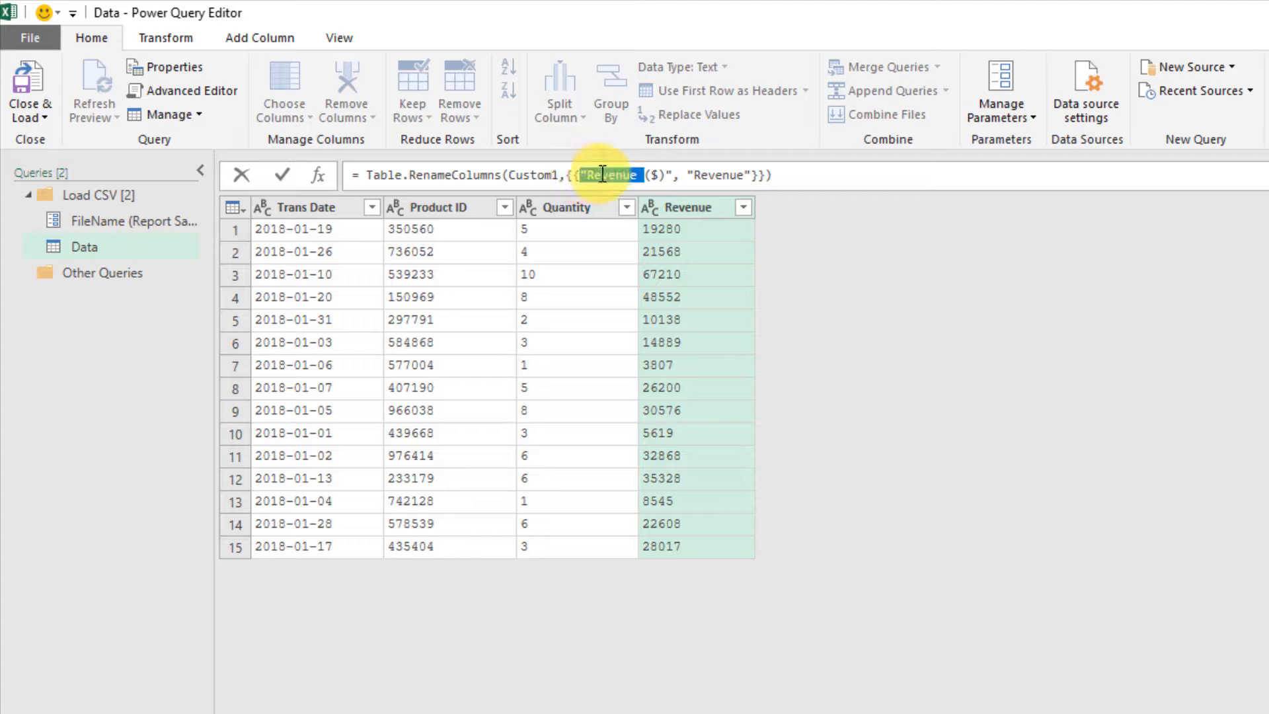
key("Delete")
key("Delete")
key("Delete")
key("Delete")
key("Delete")
key("Delete")
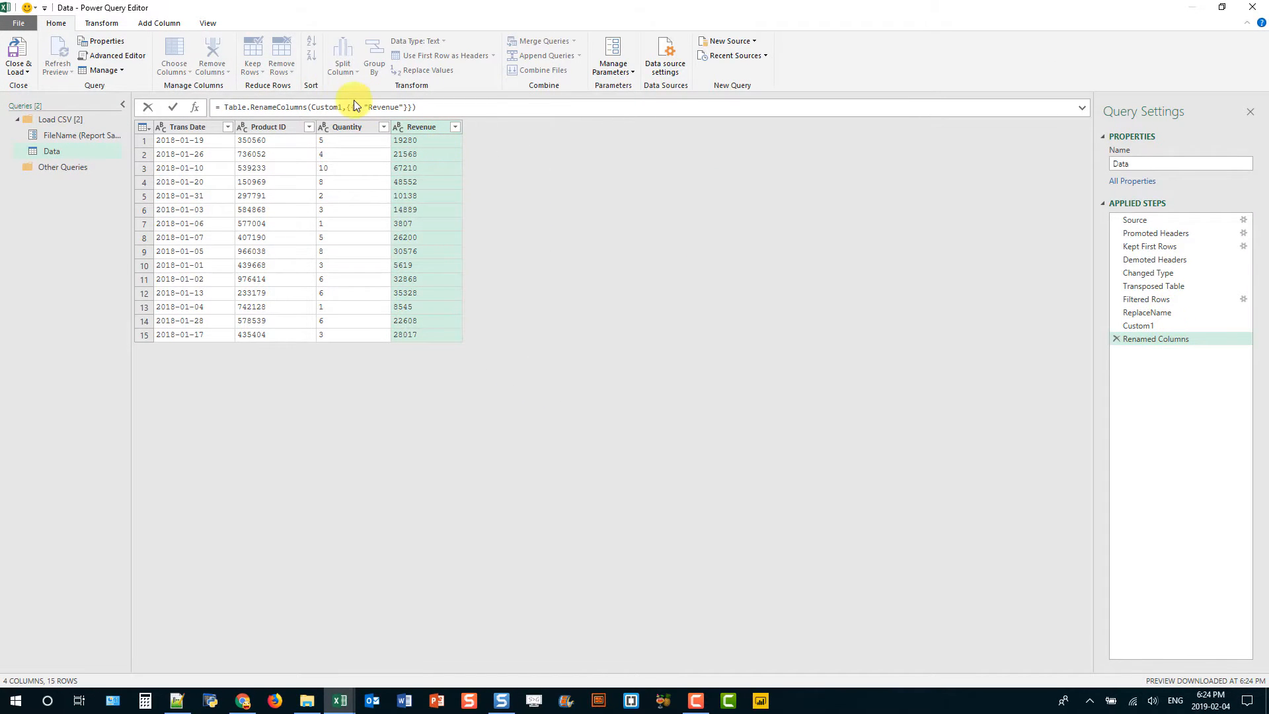
type("ReplaceNa")
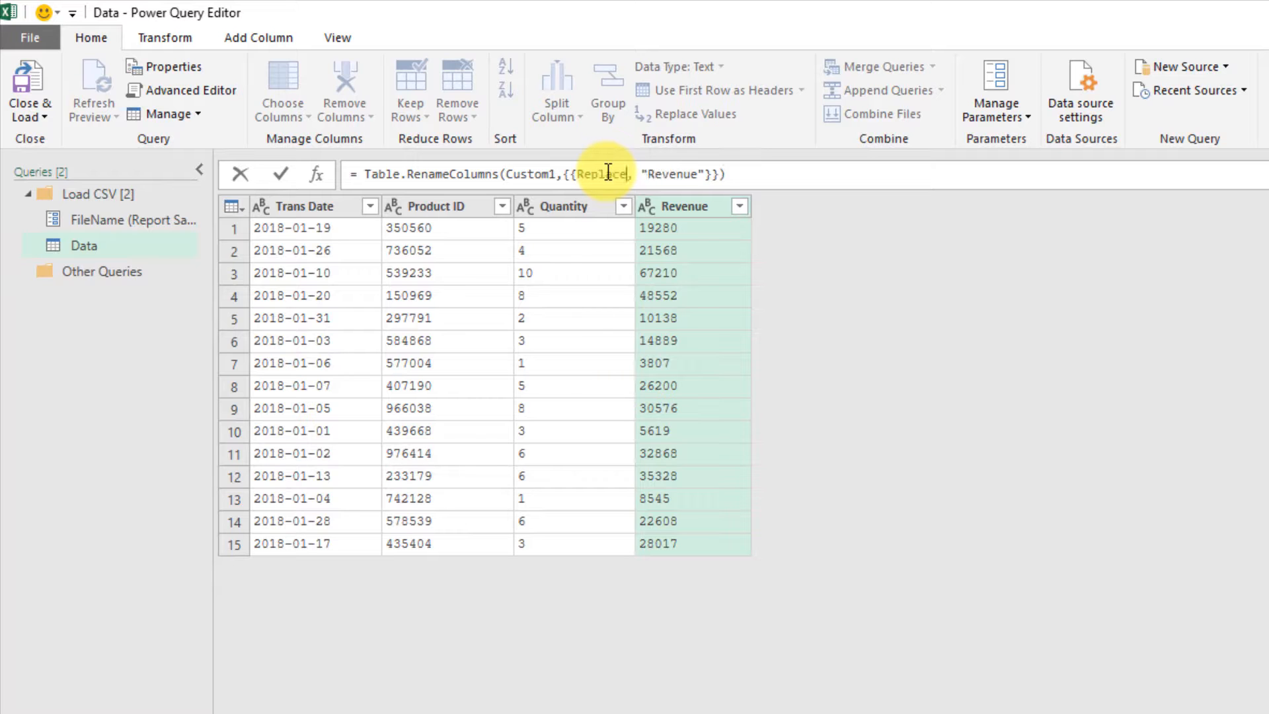
type("me")
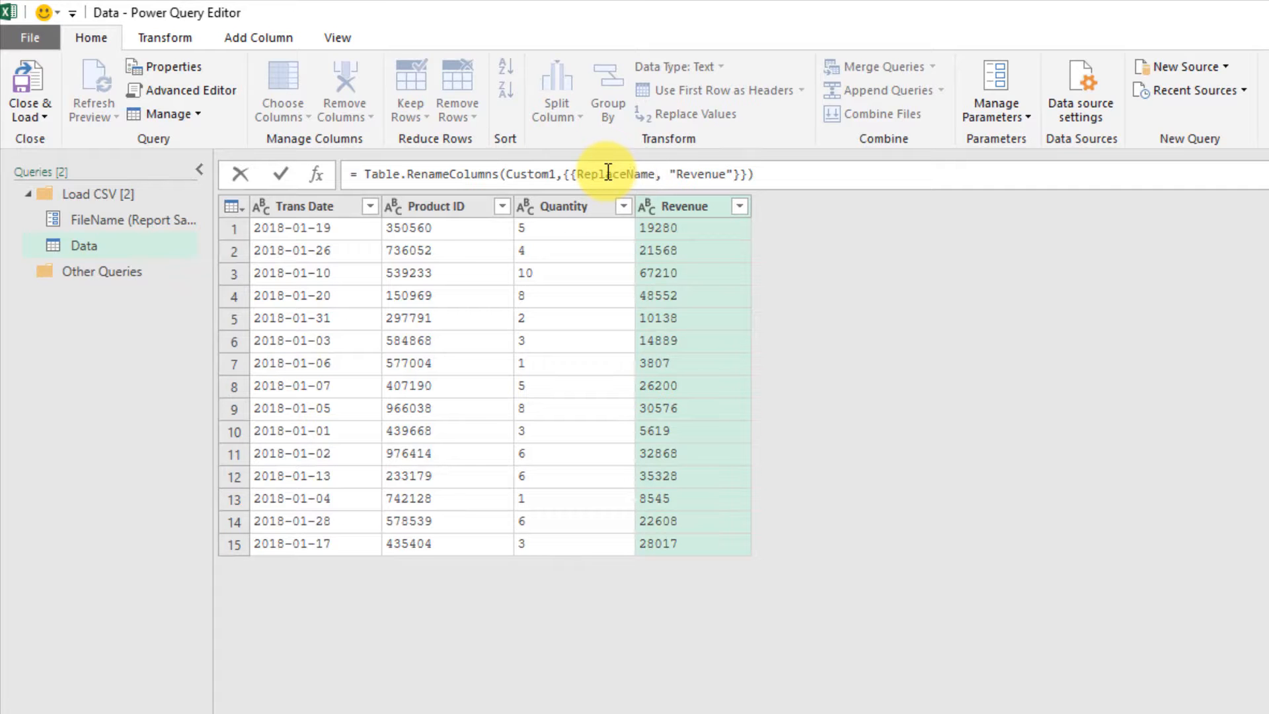
left_click(281, 176)
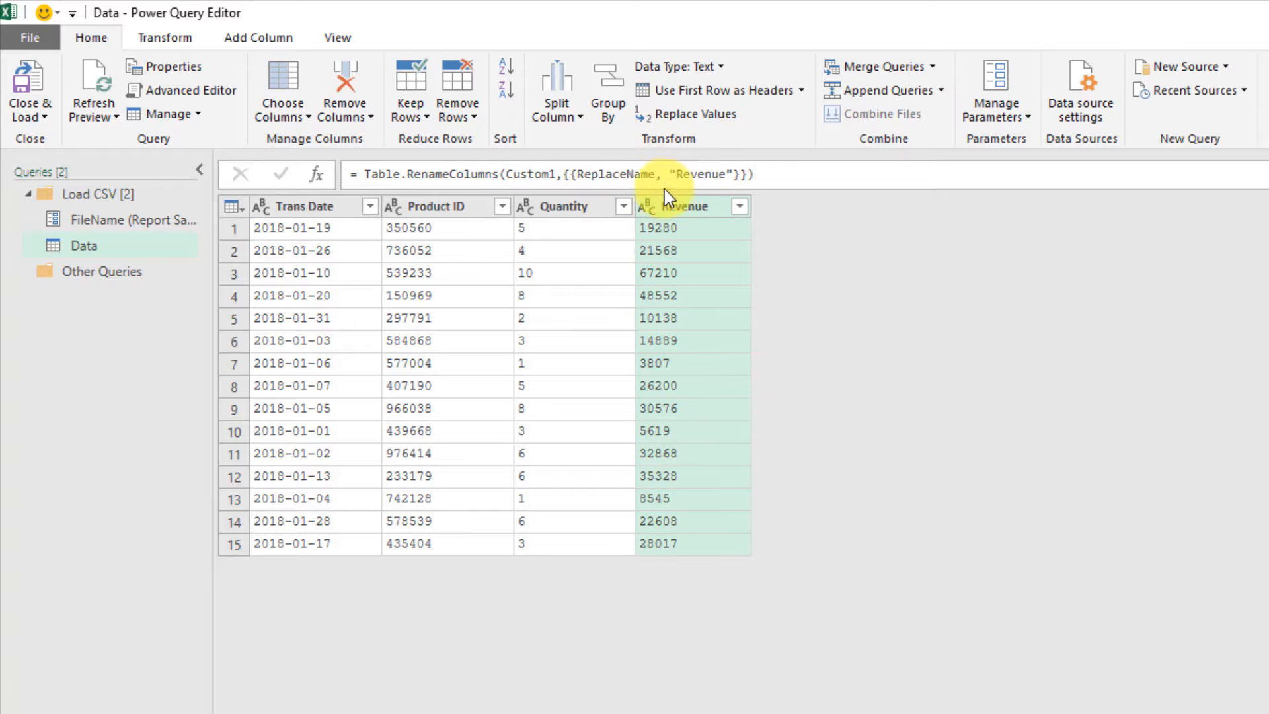
Step: Set the data types of Trans Date to Date, Quantity to Whole Number and Revenue to Currency, and load the query to the worksheet
left_click(289, 207)
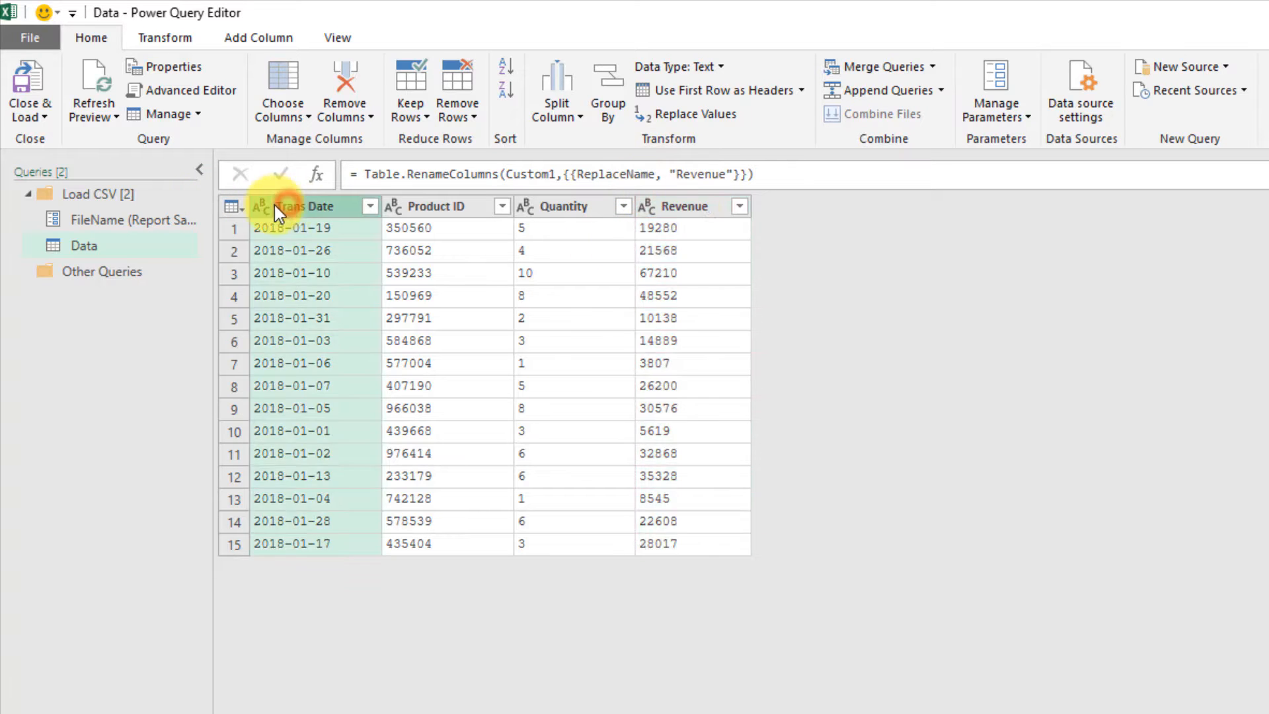
left_click(261, 207)
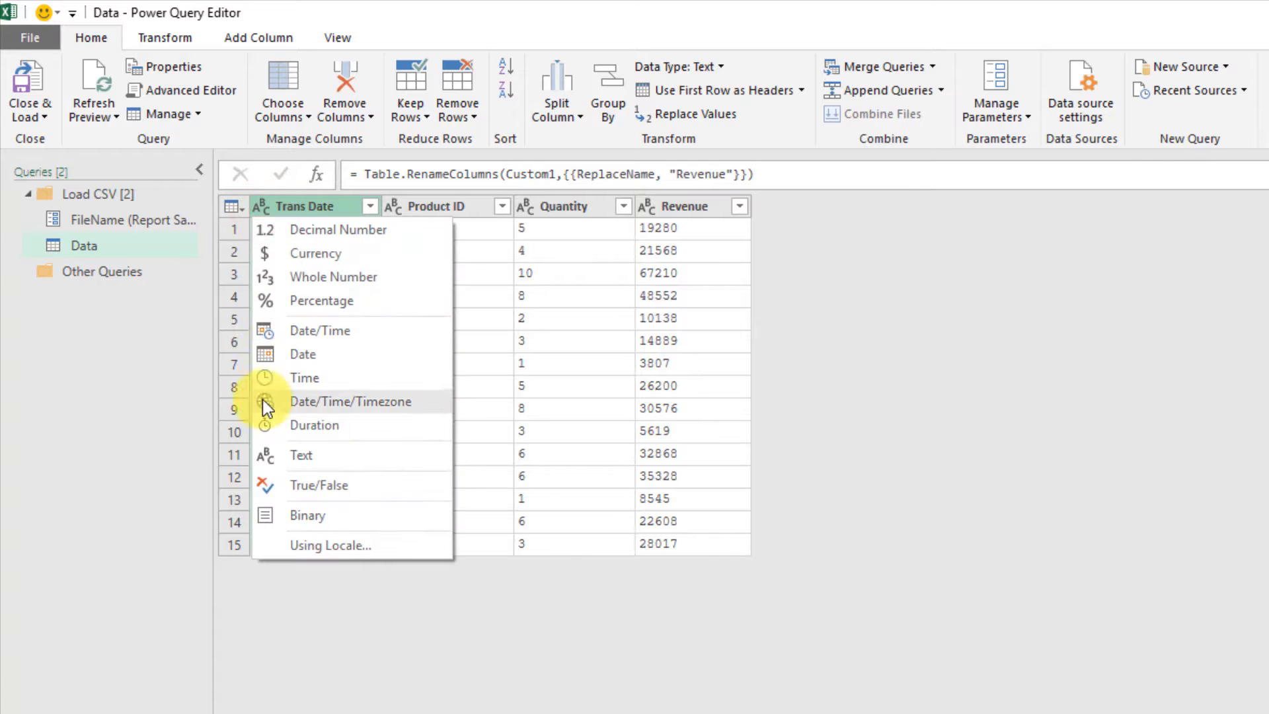
left_click(268, 354)
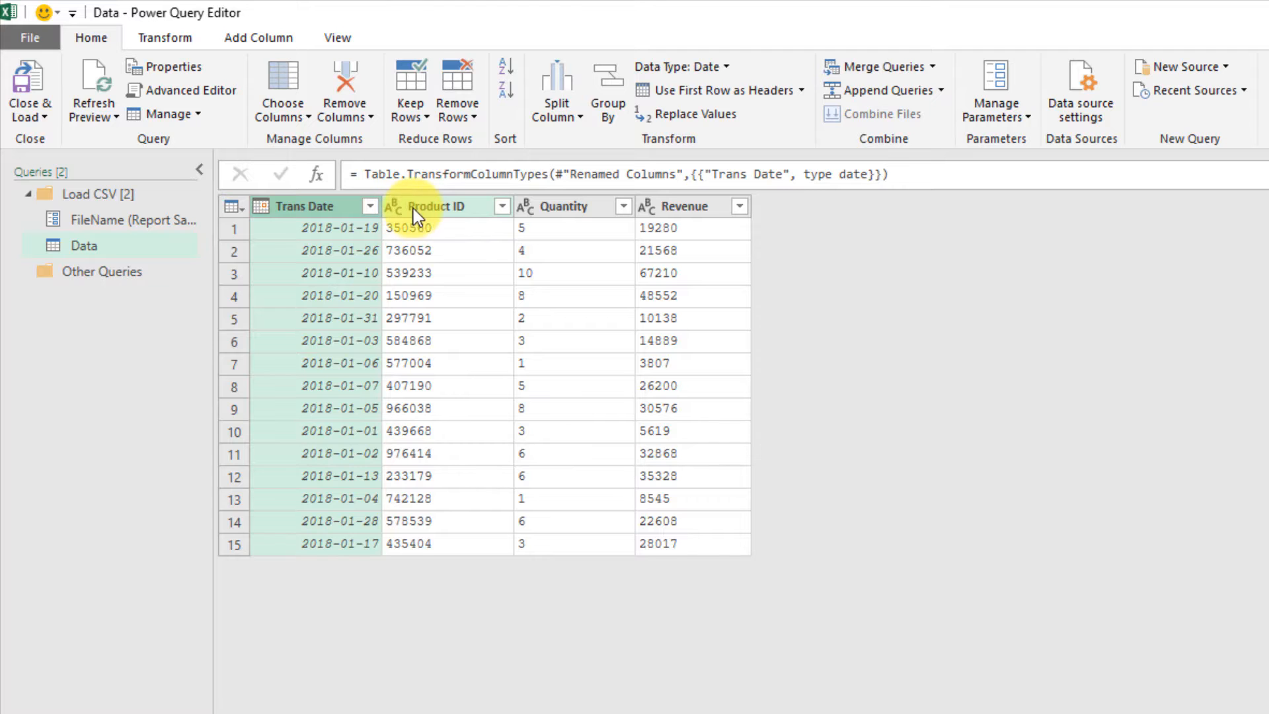
left_click(560, 206)
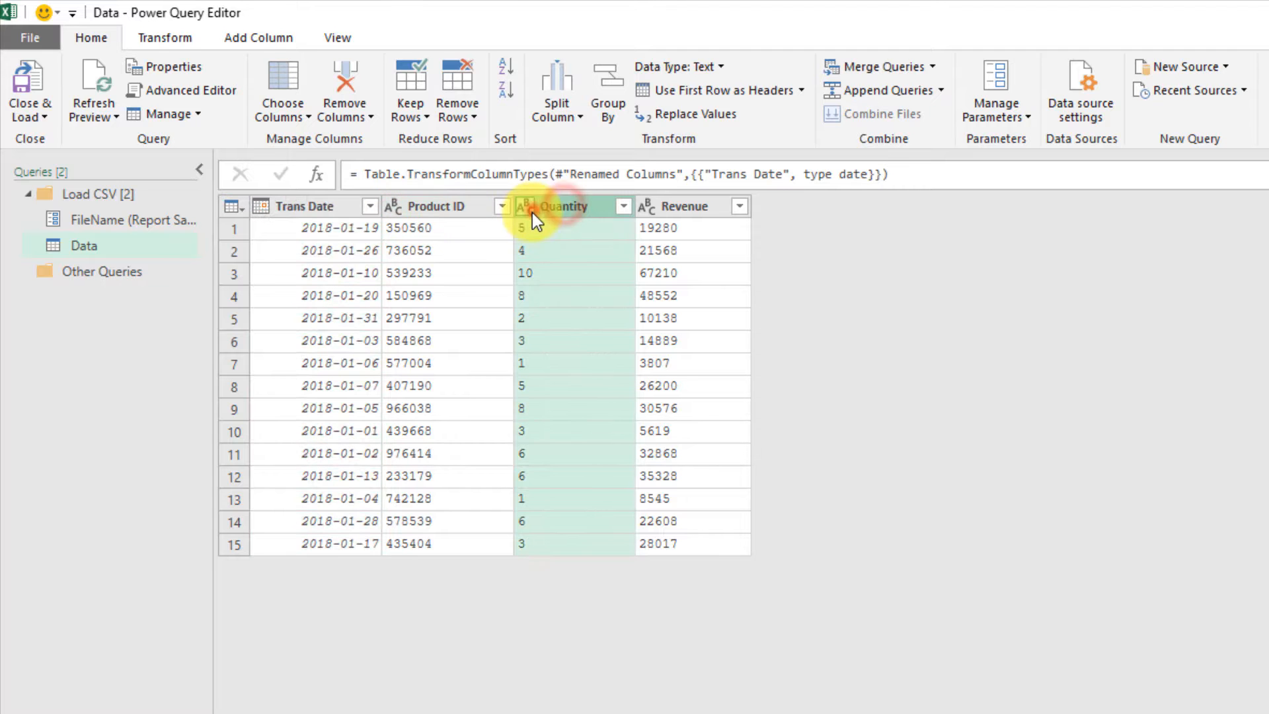
left_click(533, 209)
left_click(539, 277)
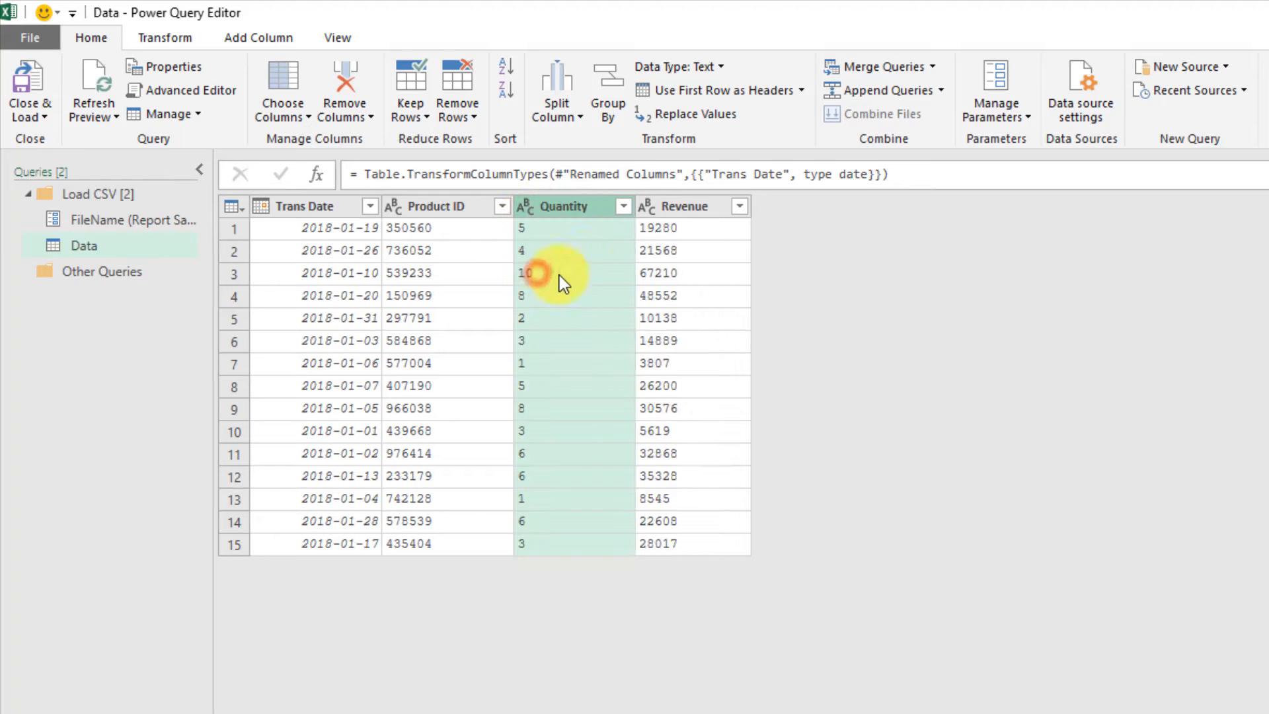
left_click(647, 207)
left_click(657, 254)
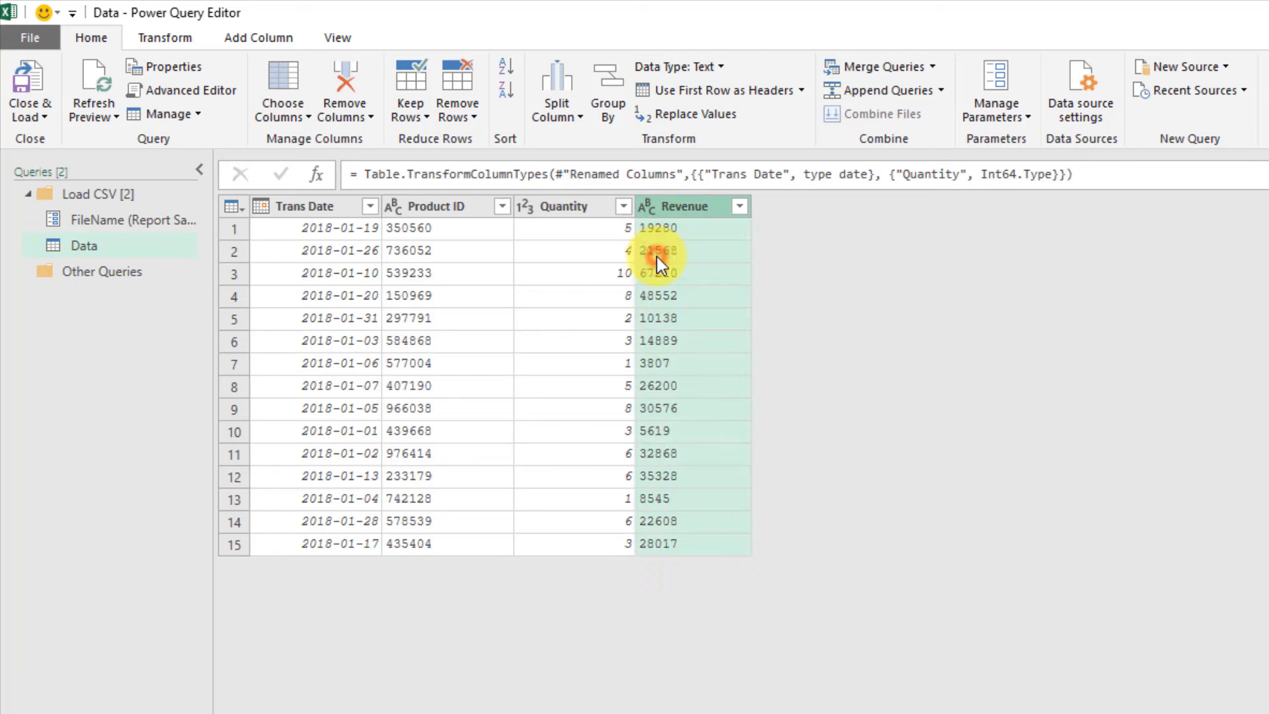
left_click(42, 85)
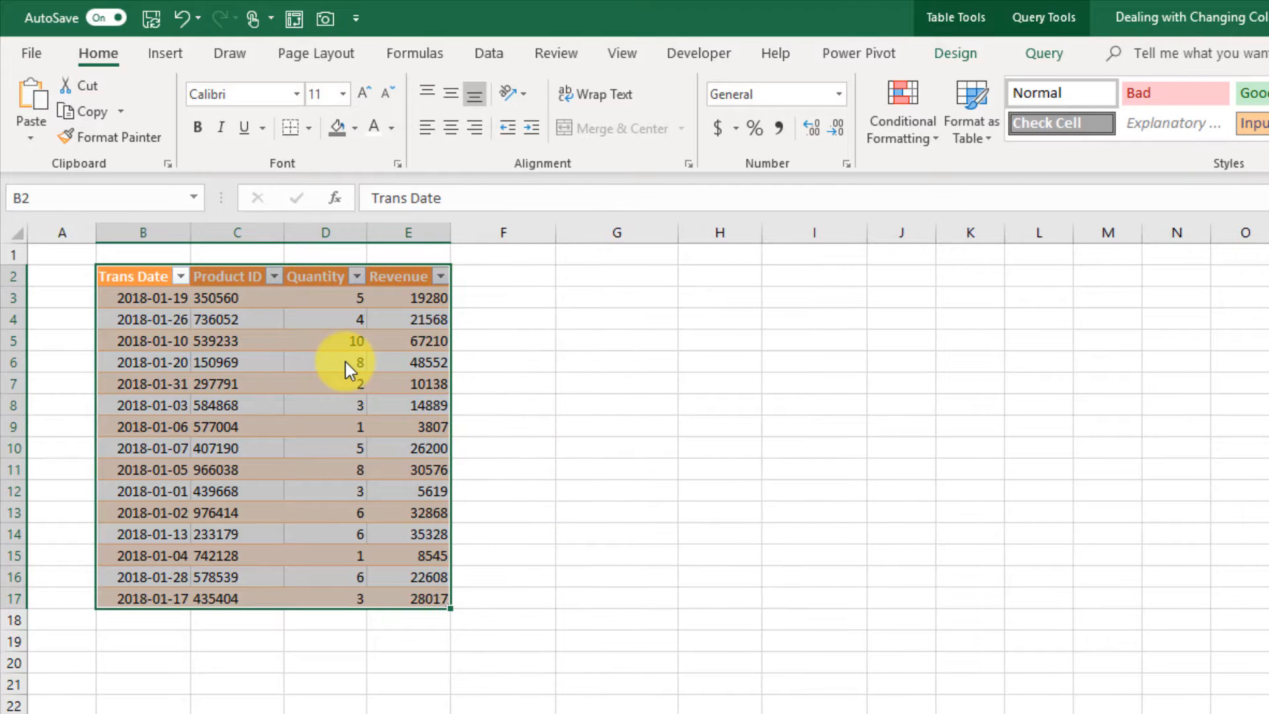
left_click(345, 362)
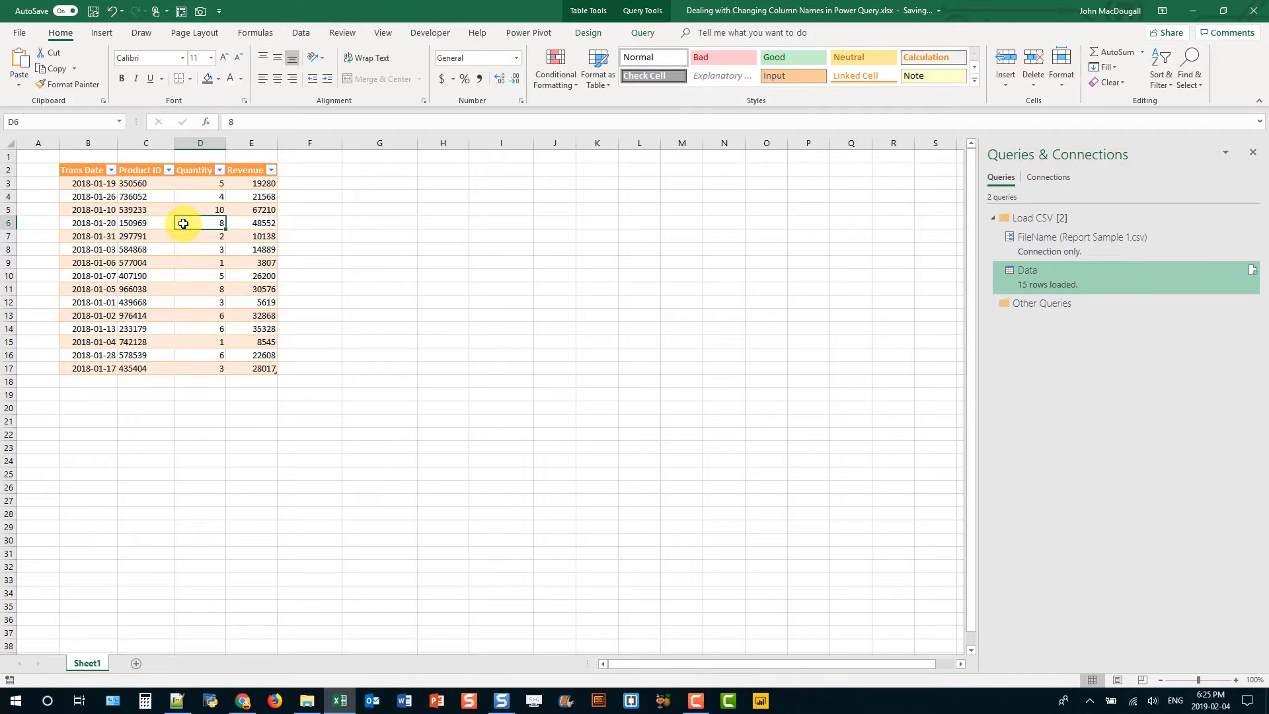
Step: Set the FileName parameter to Report Sample 2.csv and load the change back to the workbook
double_click(1094, 244)
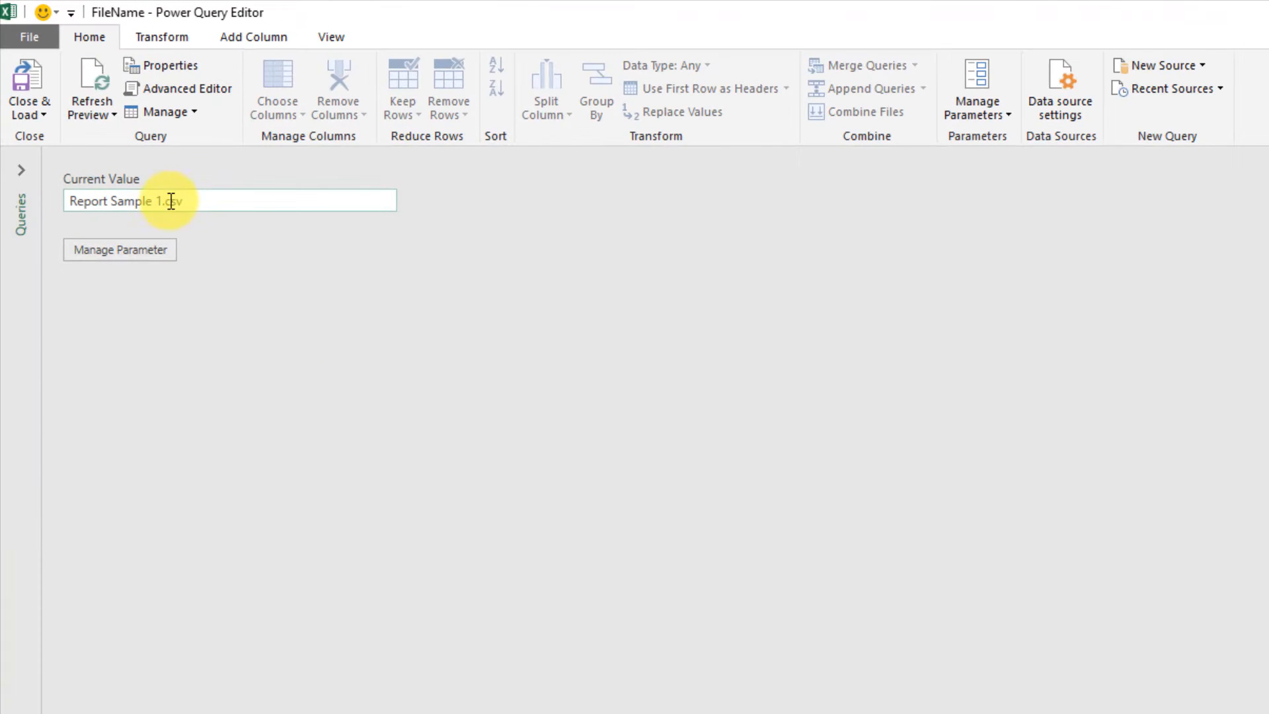
double_click(162, 201)
type("2")
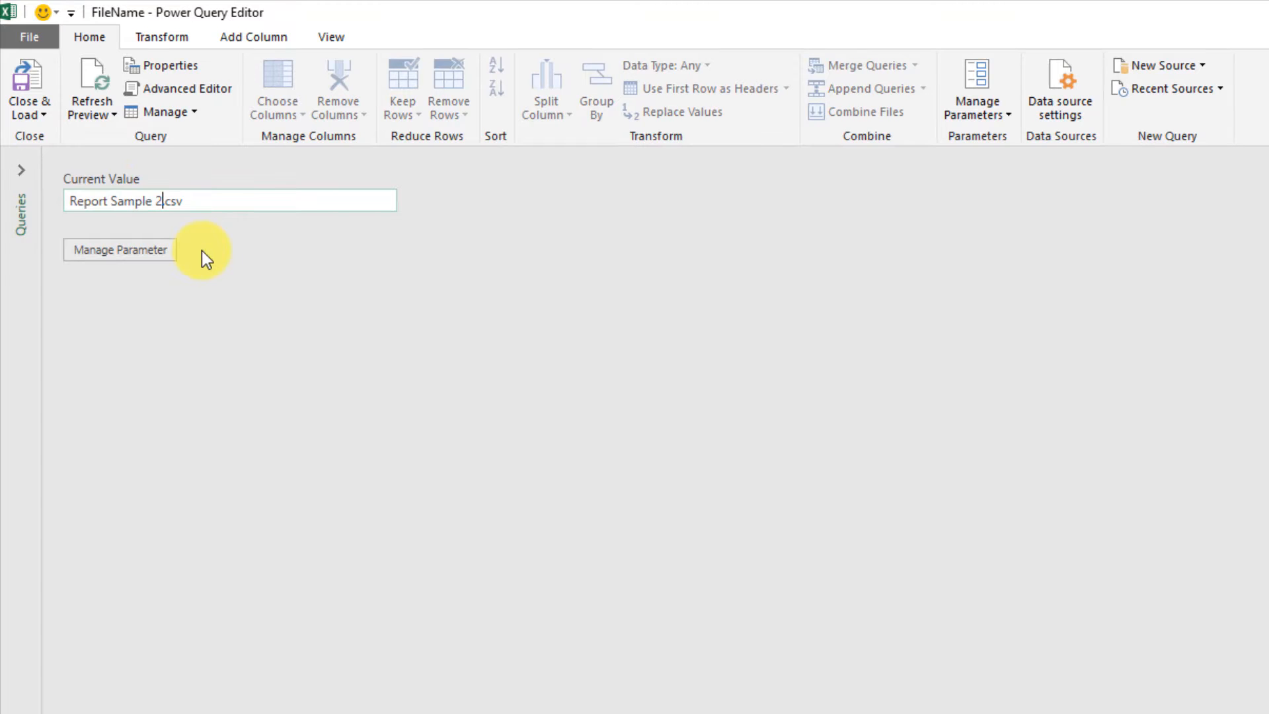
left_click(35, 77)
Step: Refresh the loaded table in the worksheet and check its Revenue column header
left_click(378, 370)
right_click(381, 370)
left_click(428, 543)
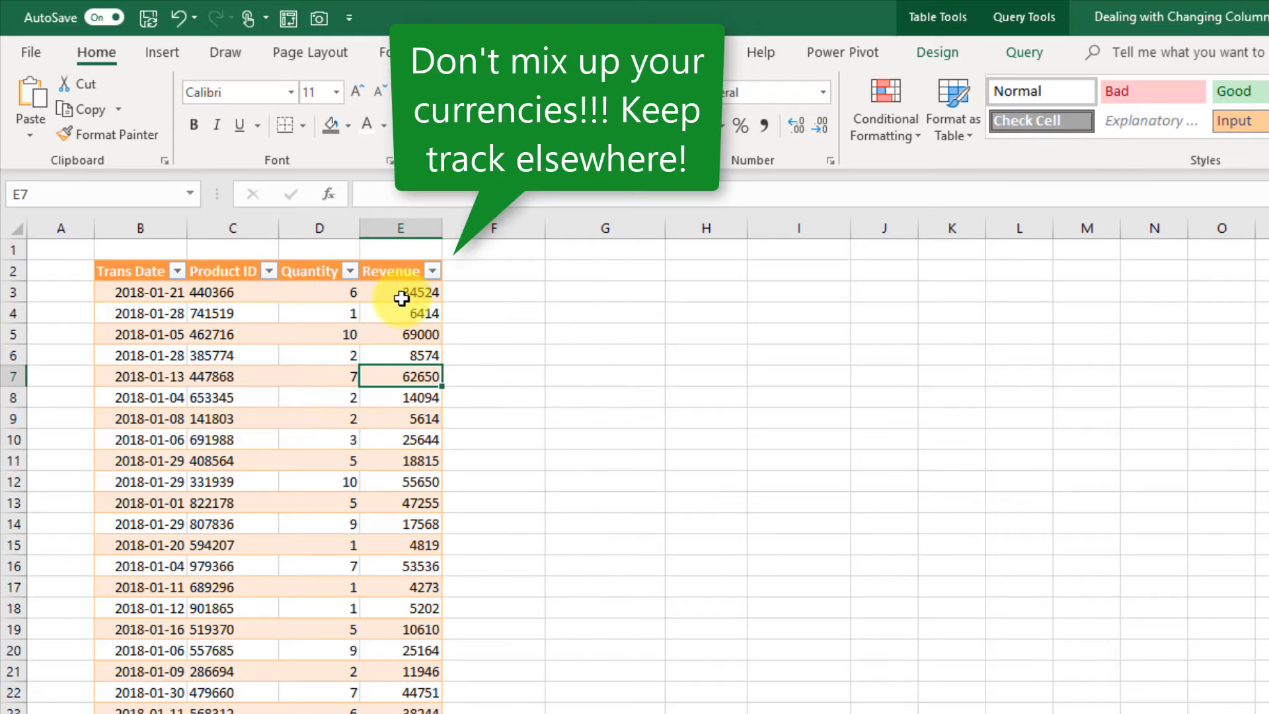
left_click(404, 269)
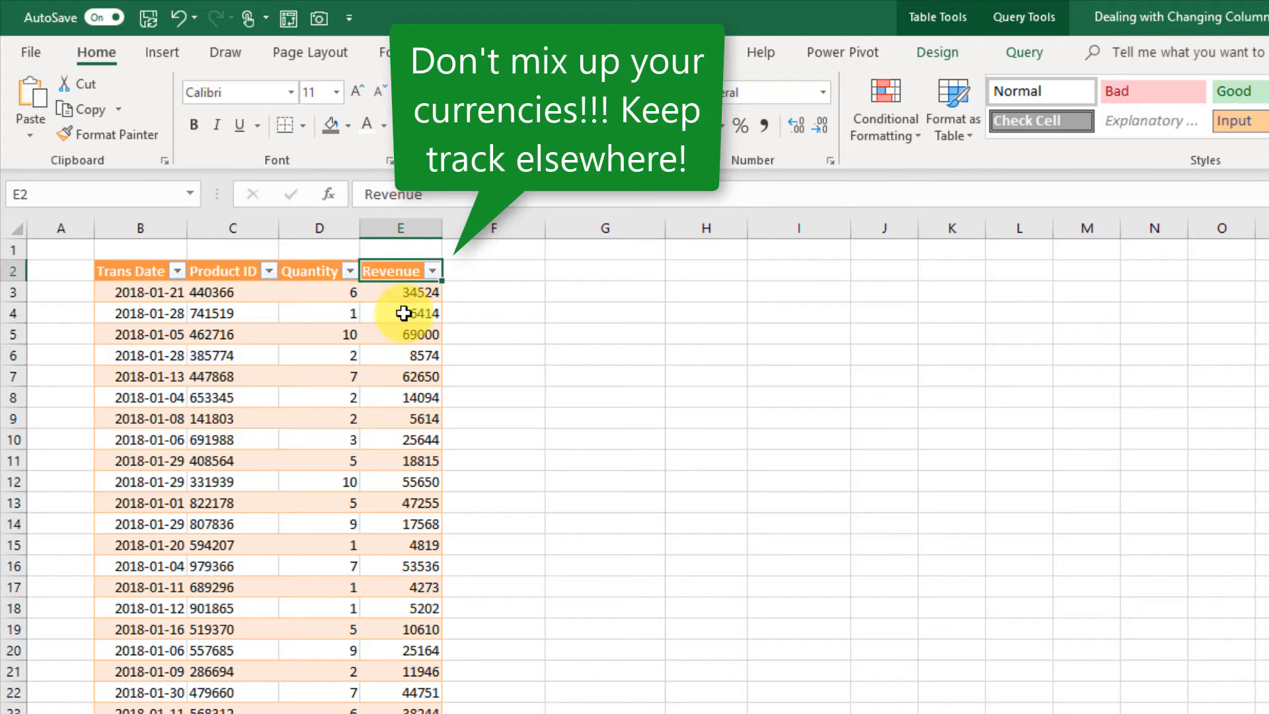